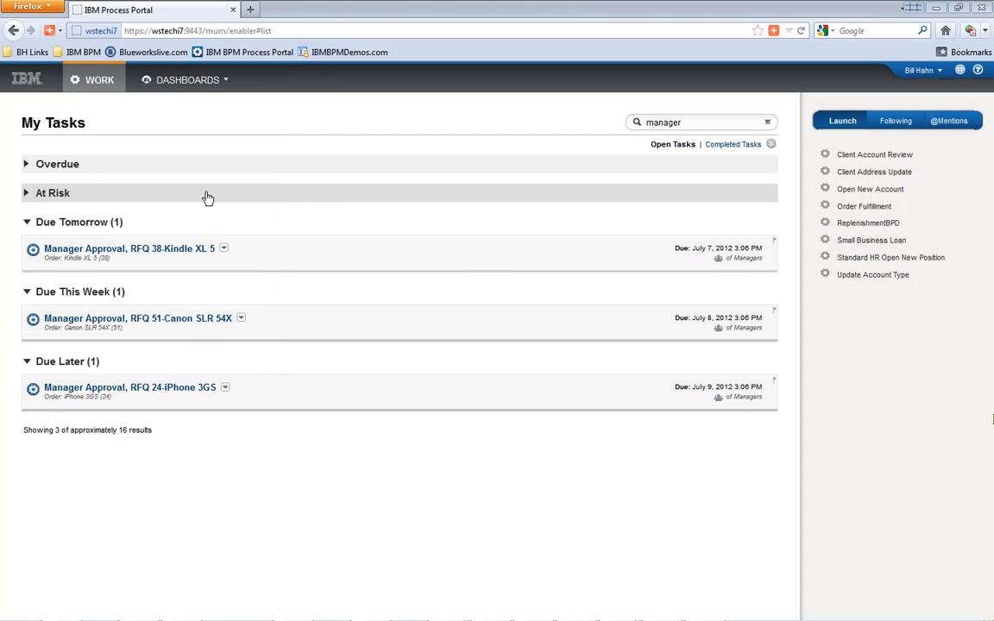
- Expand and collapse the At Risk and Overdue task groups
click(26, 195)
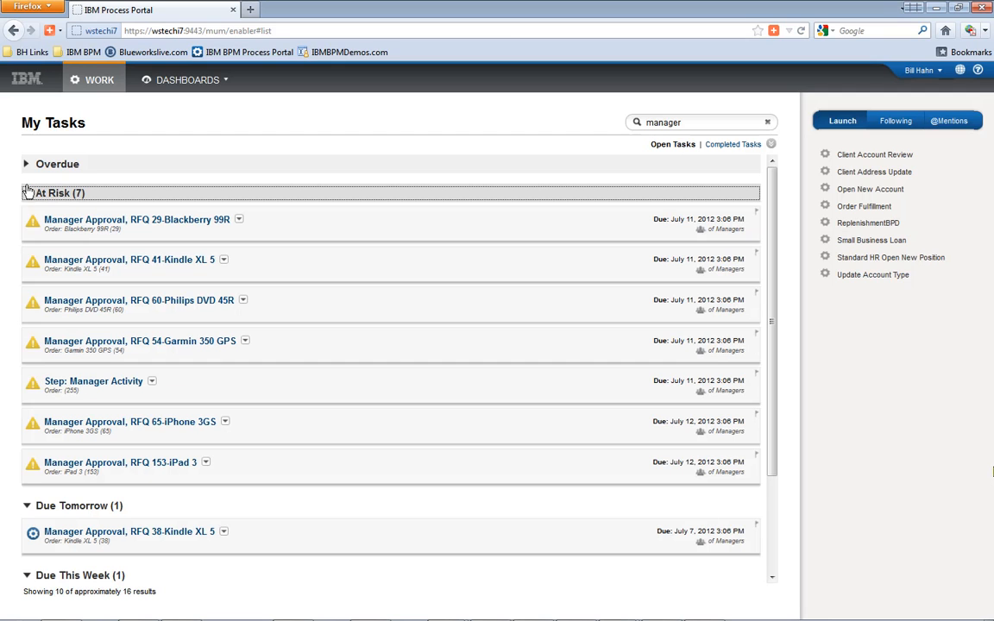
click(26, 165)
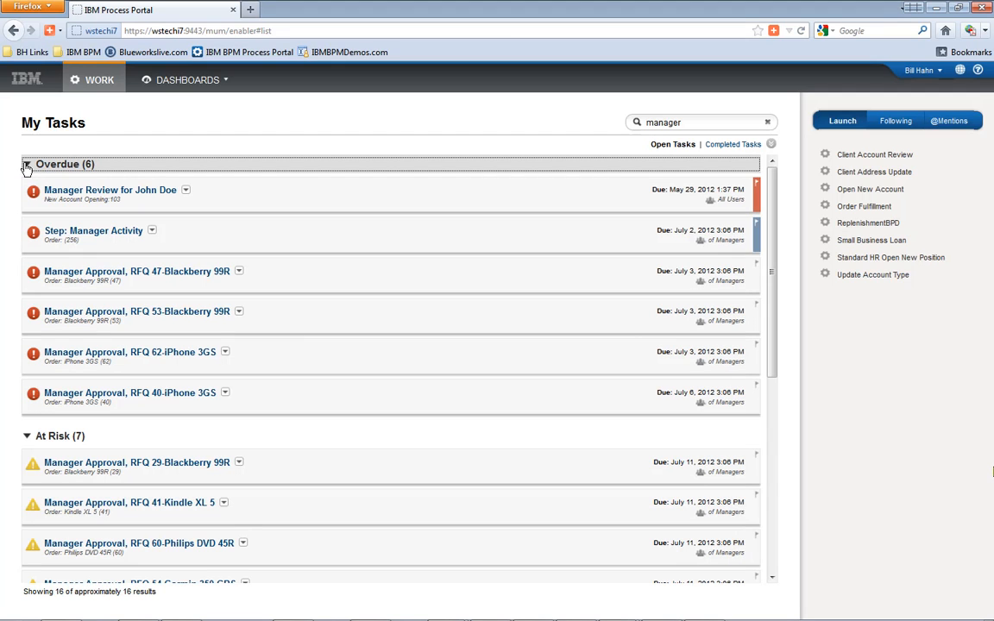
click(26, 165)
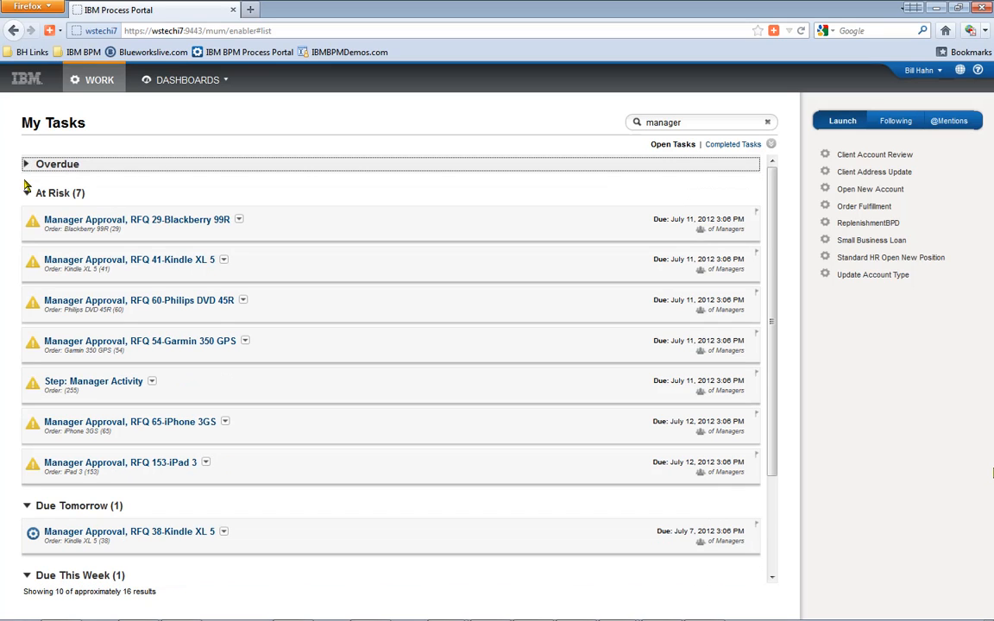
click(26, 194)
- Preview the RFQ 24-iPhone 3GS, Canon SLR 54X and Kindle XL 5 task details, then expand Overdue
click(227, 388)
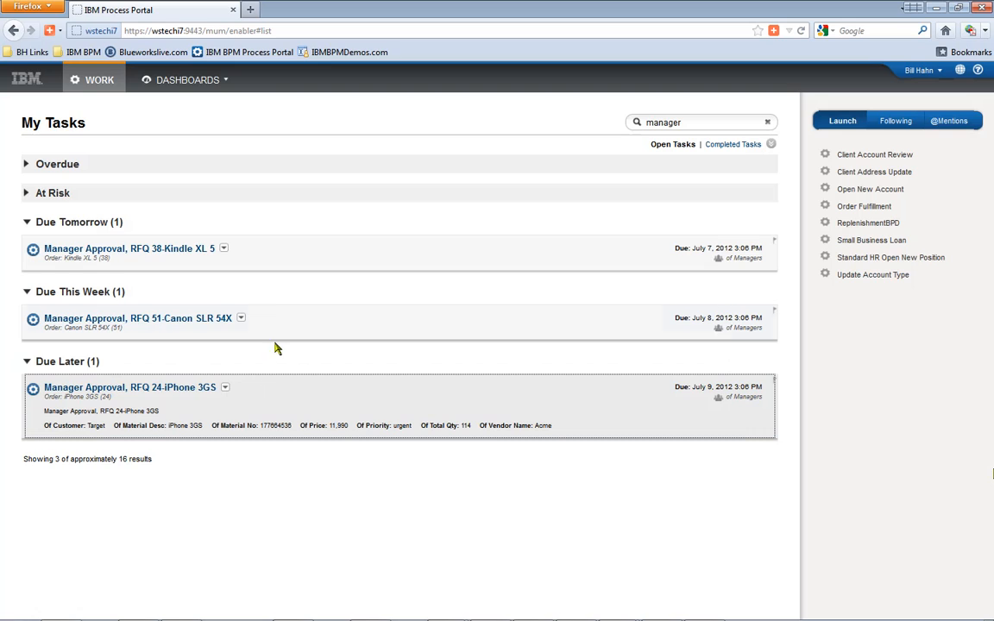
click(278, 332)
click(262, 250)
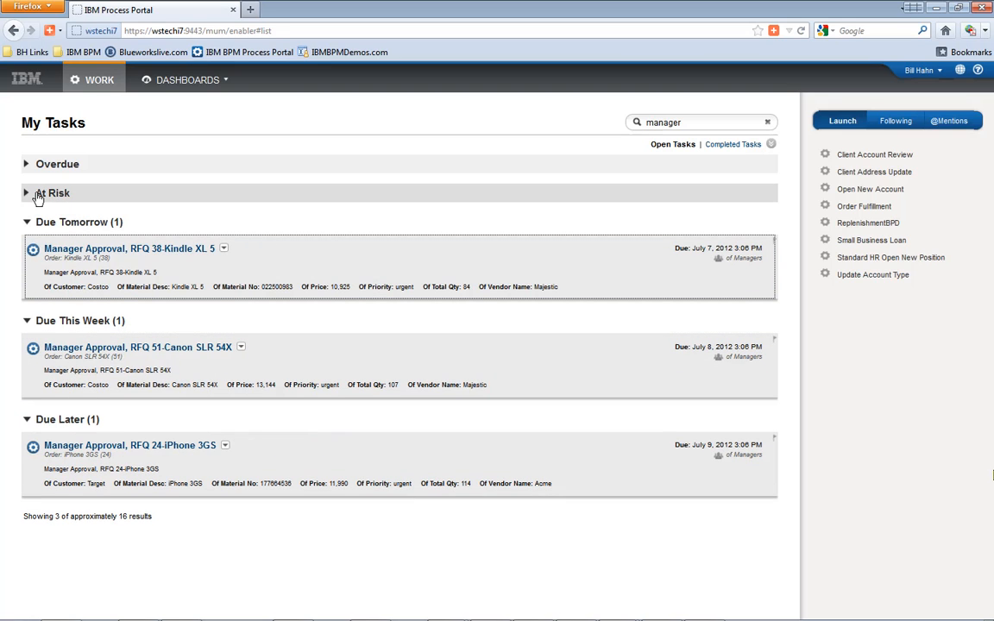
click(27, 165)
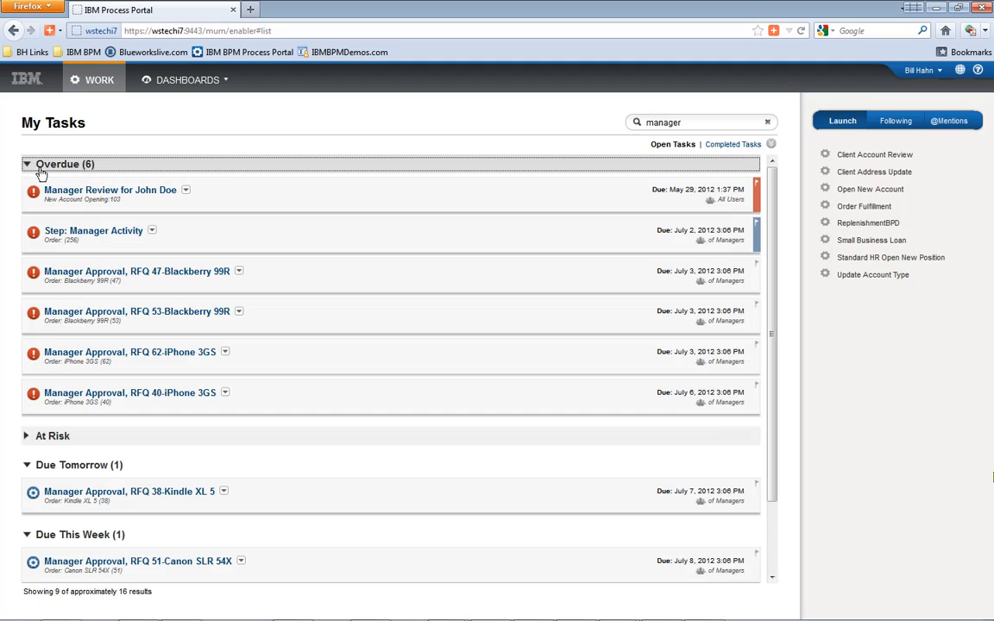
click(224, 197)
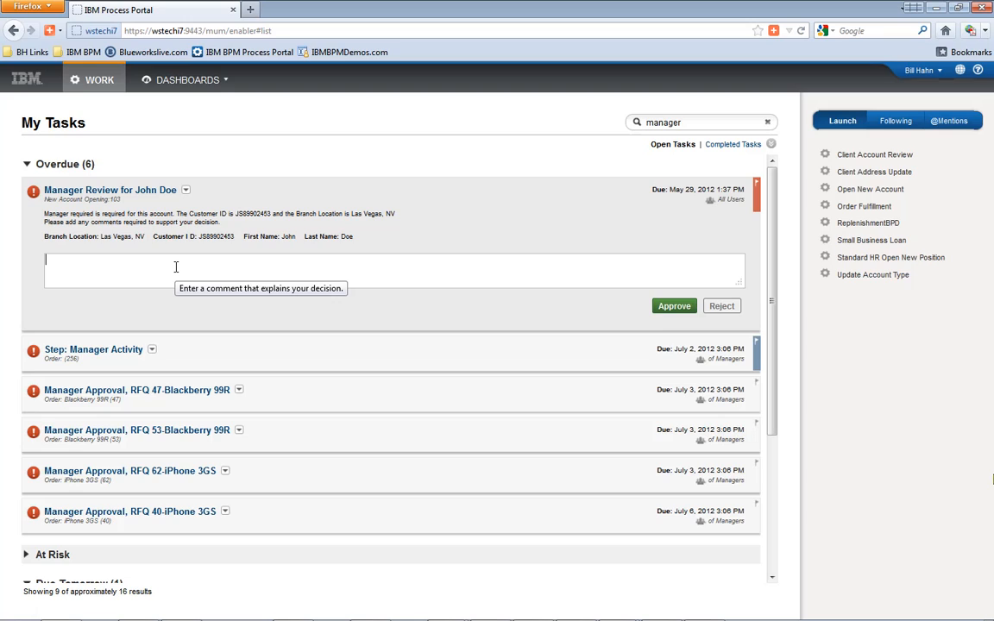
text(Quick Inline Approval!)
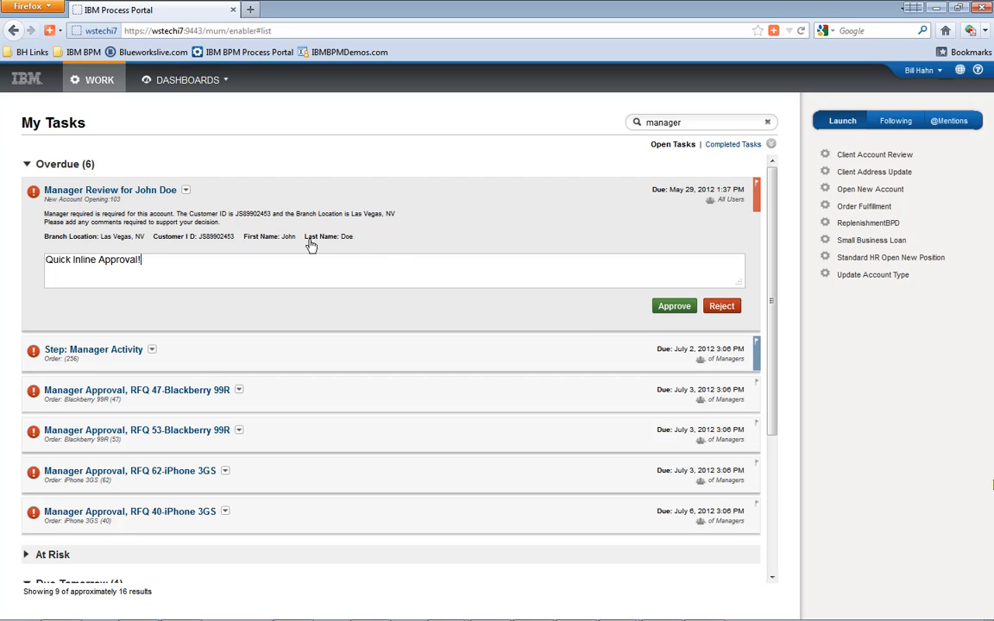
click(197, 202)
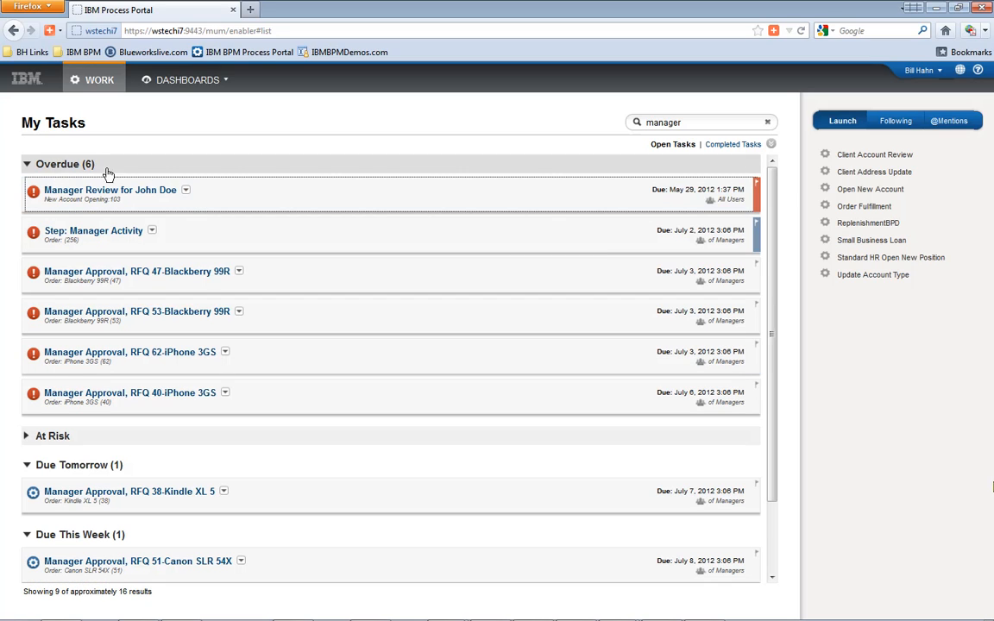
- Clear the manager search filter and expand the At Risk task group
click(767, 124)
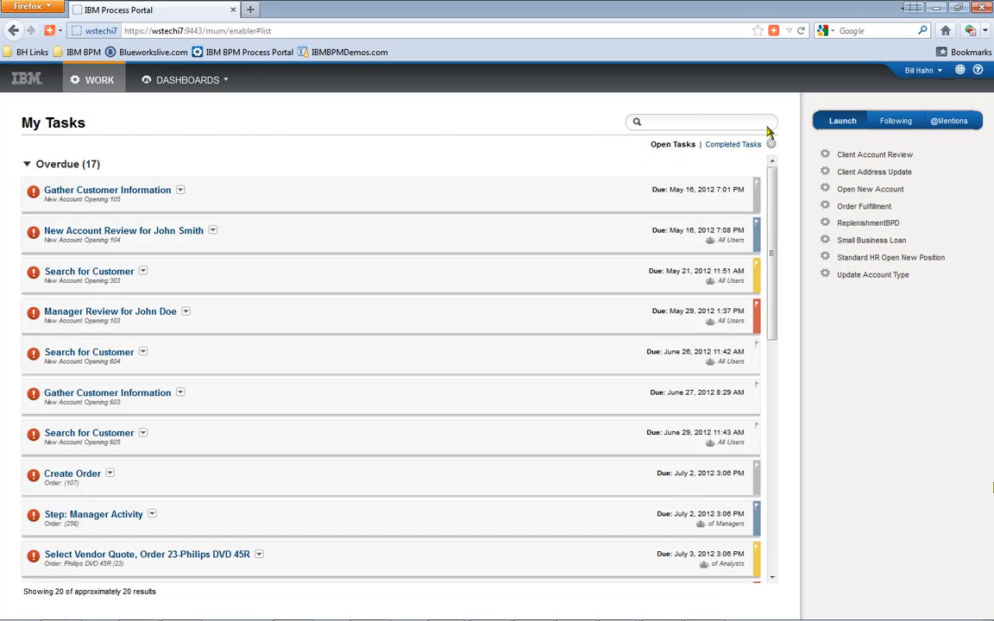
scroll(765, 309, down, 3)
scroll(766, 309, down, 3)
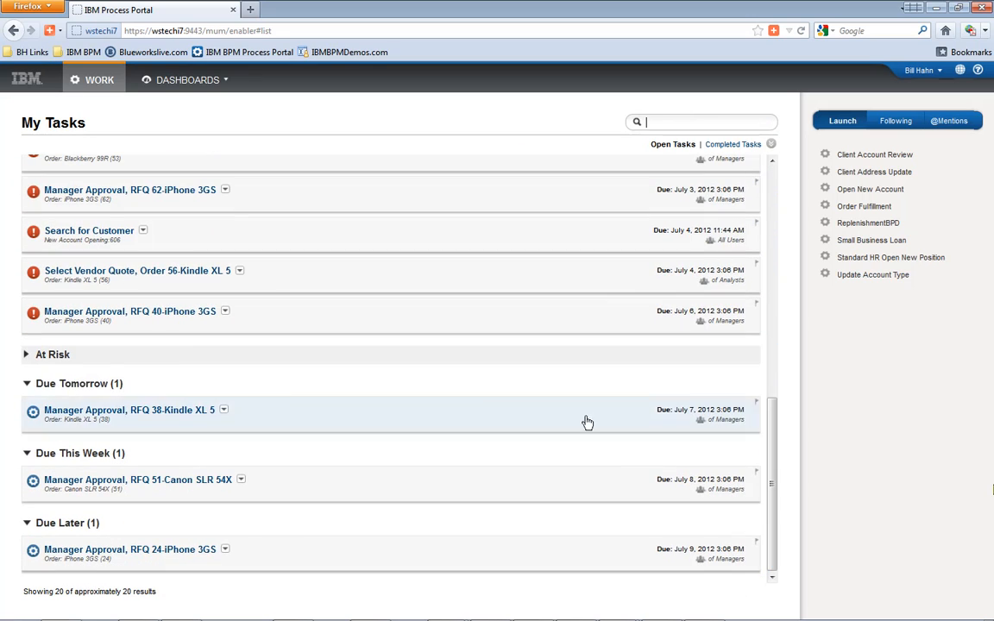
click(25, 357)
drag(769, 378, 764, 570)
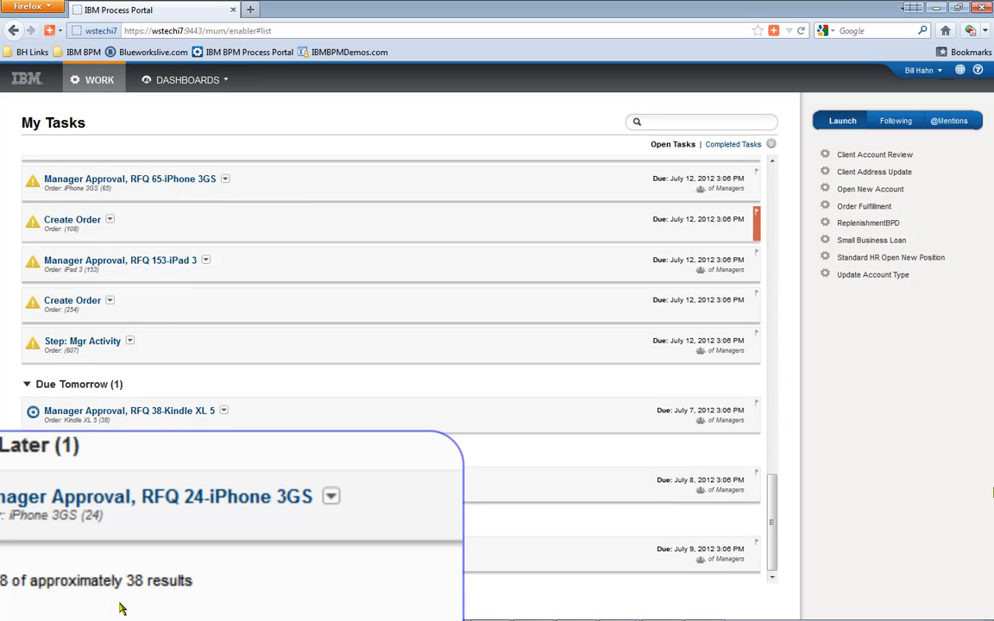
- Search My Tasks for 'order iphone' to list the five iPhone 3GS tasks
click(662, 122)
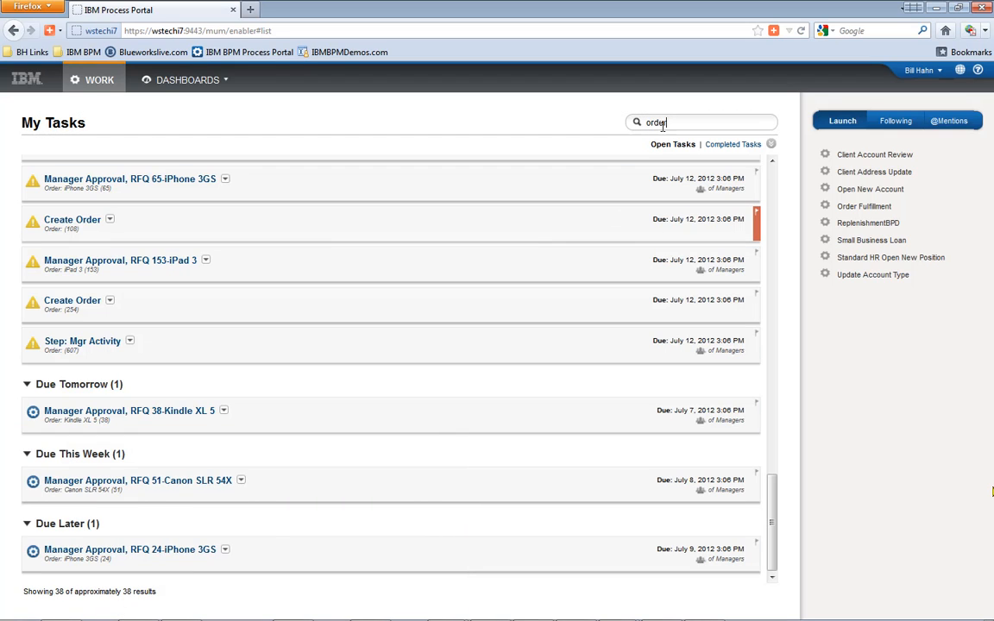
key(Return)
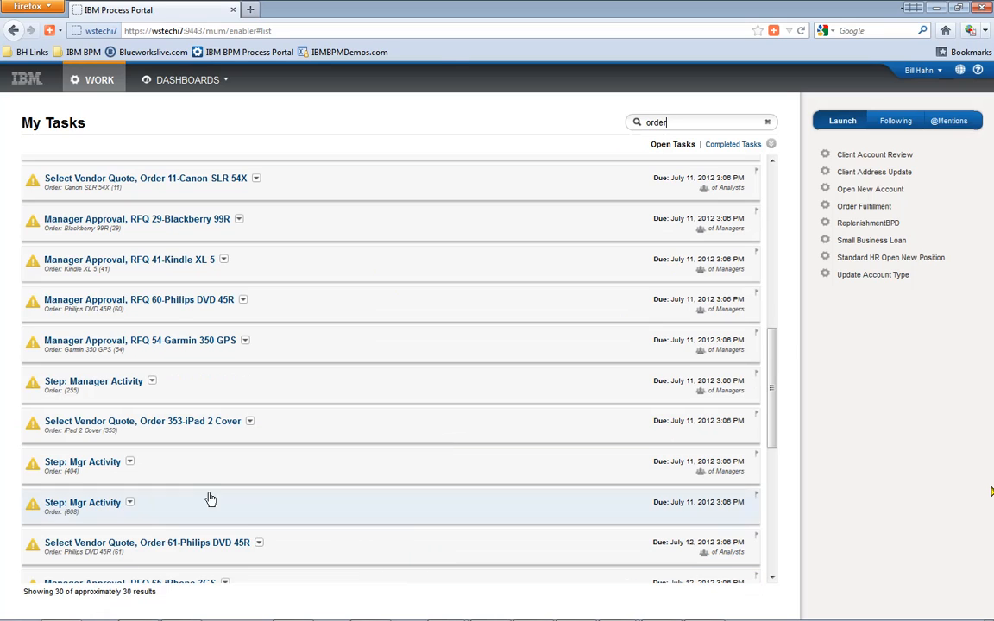
text(iphone)
key(Return)
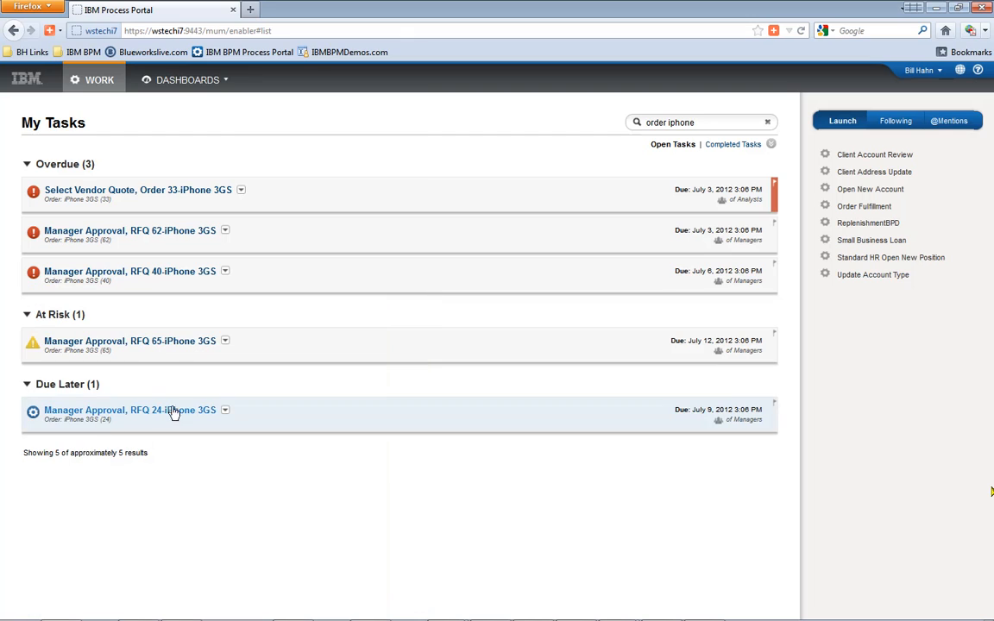
- Preview the details of the five iPhone 3GS tasks to compare their customers
click(285, 415)
click(276, 347)
click(277, 281)
click(280, 249)
click(277, 198)
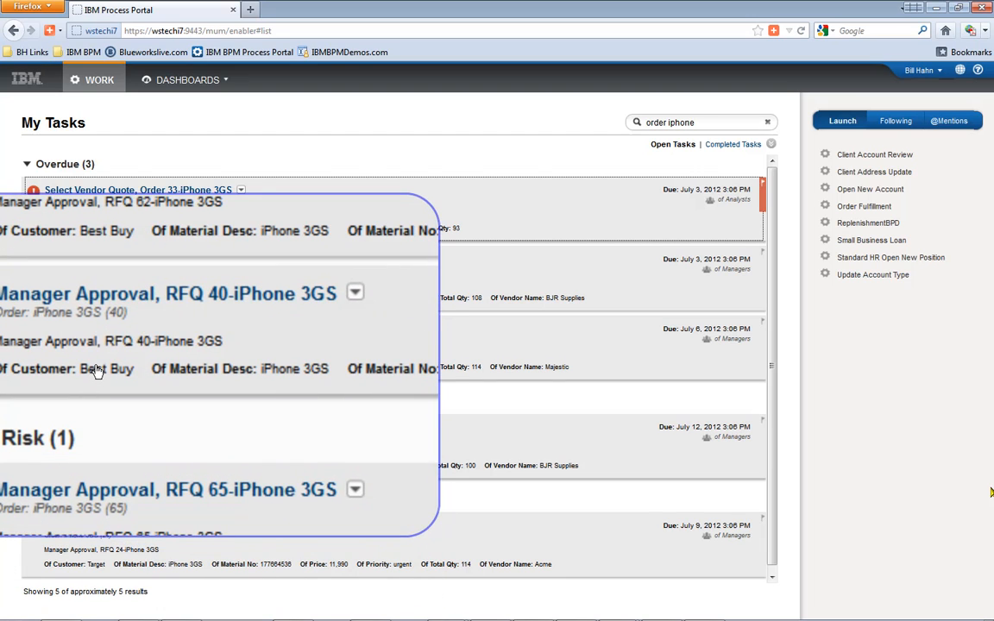
- Add 'target' to the search and open the RFQ 24-iPhone 3GS task's actions menu
click(706, 124)
text(target)
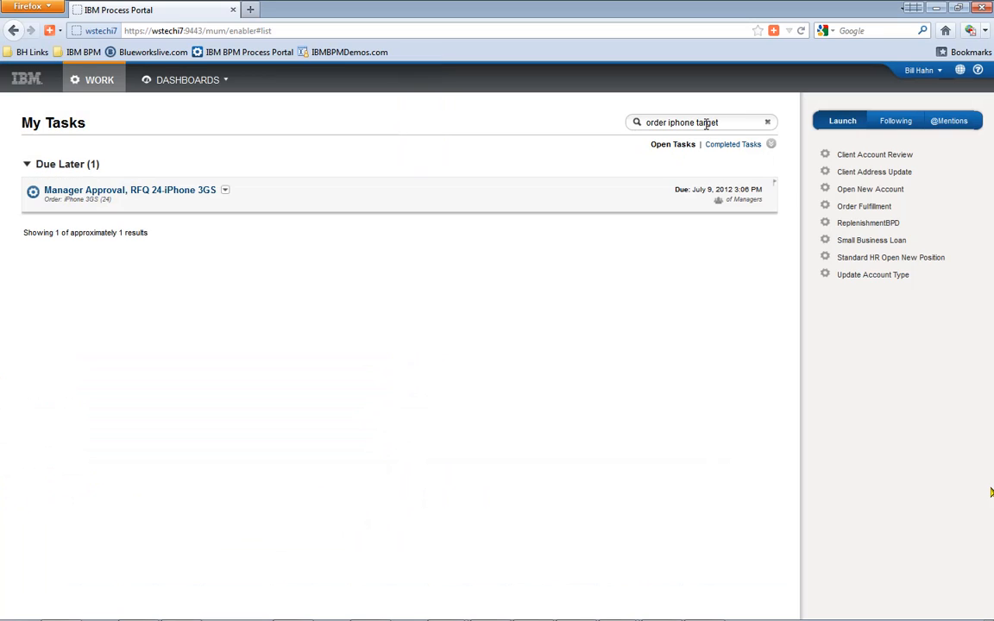
mouse_move(155, 200)
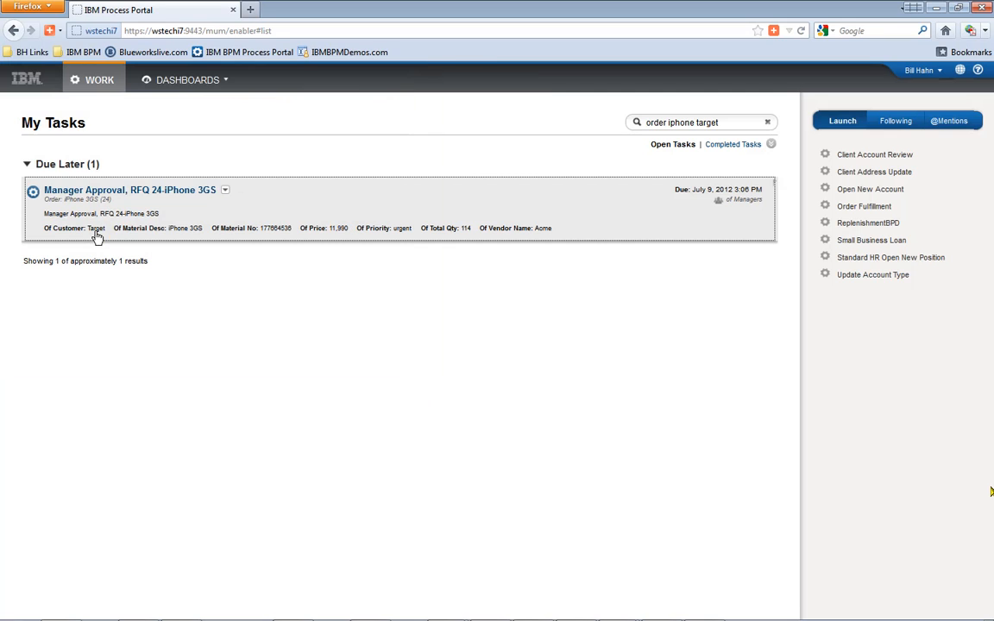
click(224, 191)
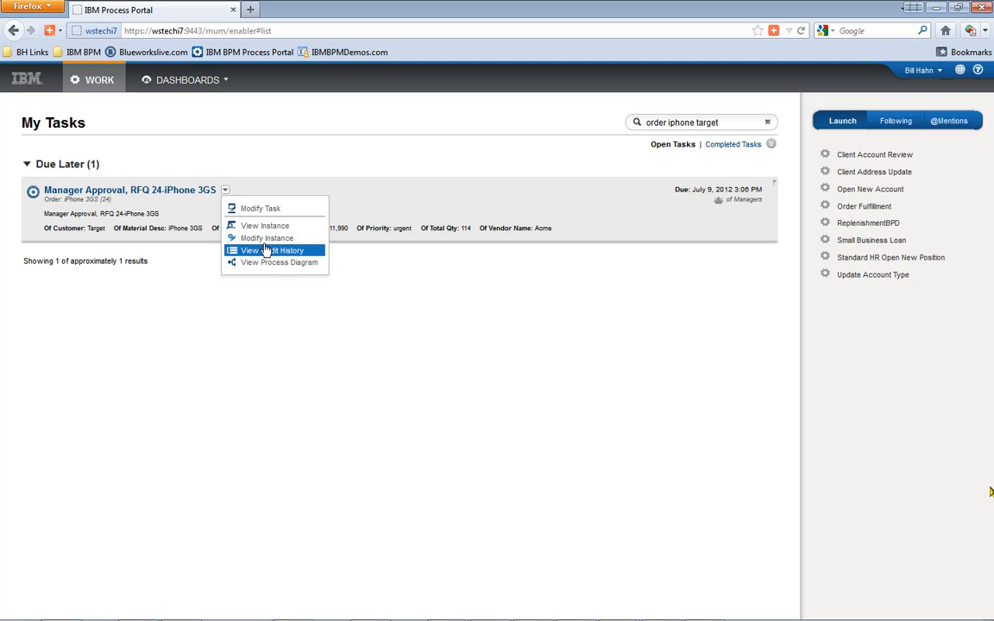
- Open the RFQ 24 task's order instance and display its Order Fulfillment process diagram
click(263, 226)
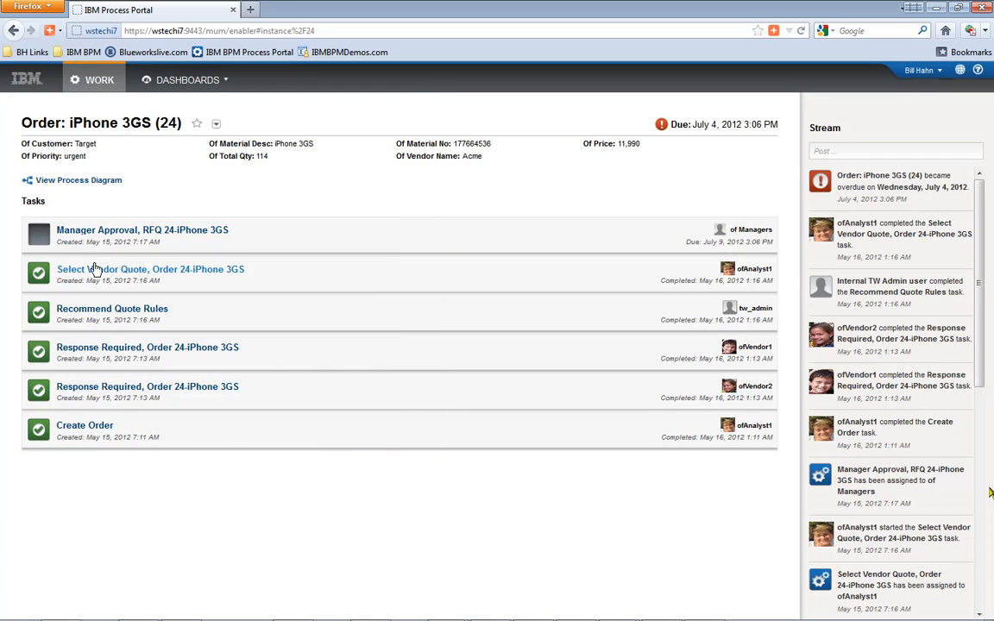
click(73, 181)
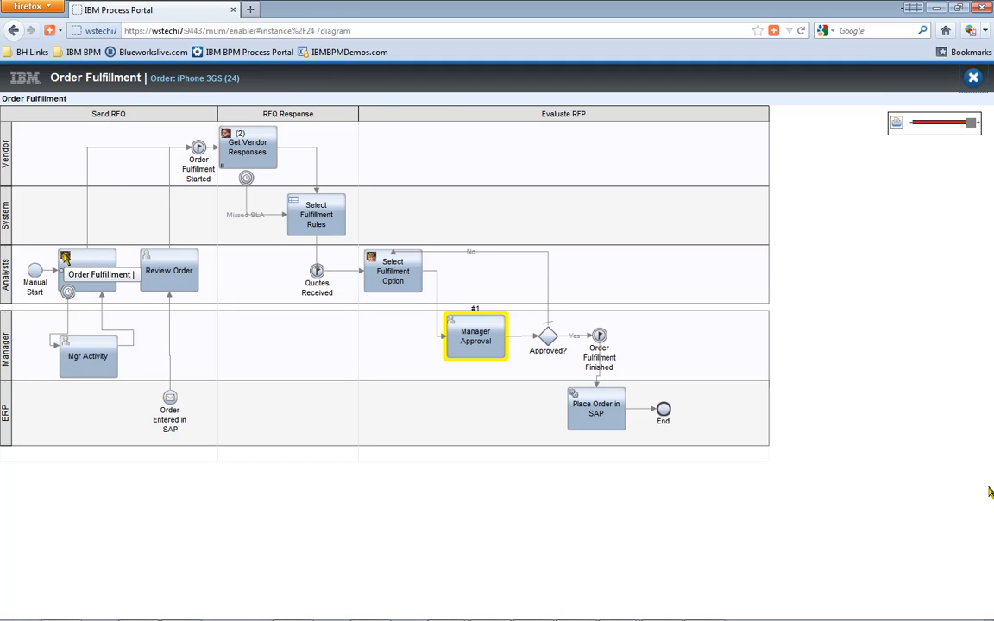
- Check the expert cards on the diagram's activities, then close it back to the iPhone 3GS (24) order
mouse_move(65, 258)
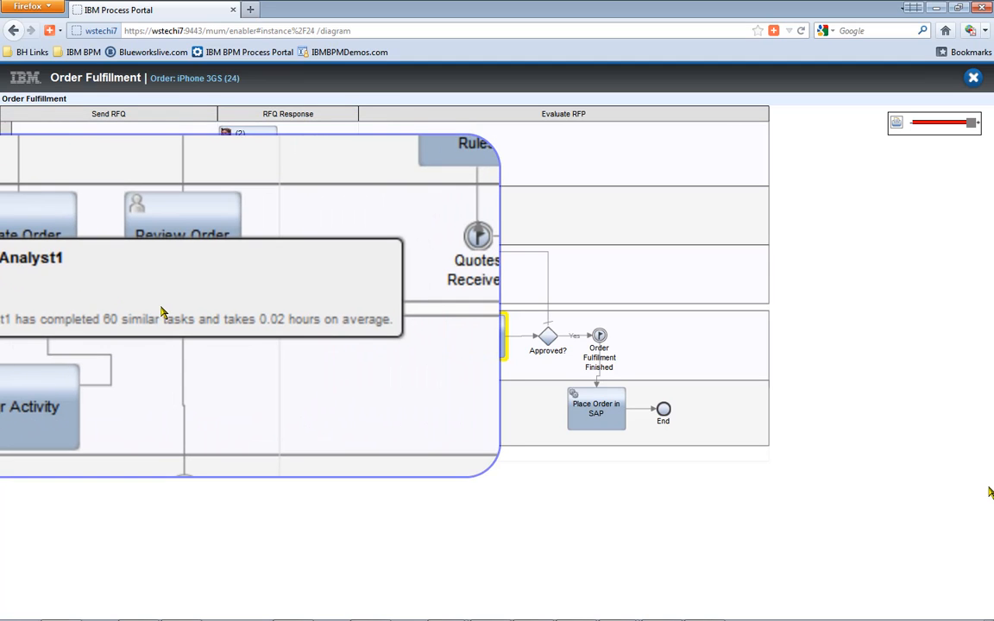
mouse_move(223, 136)
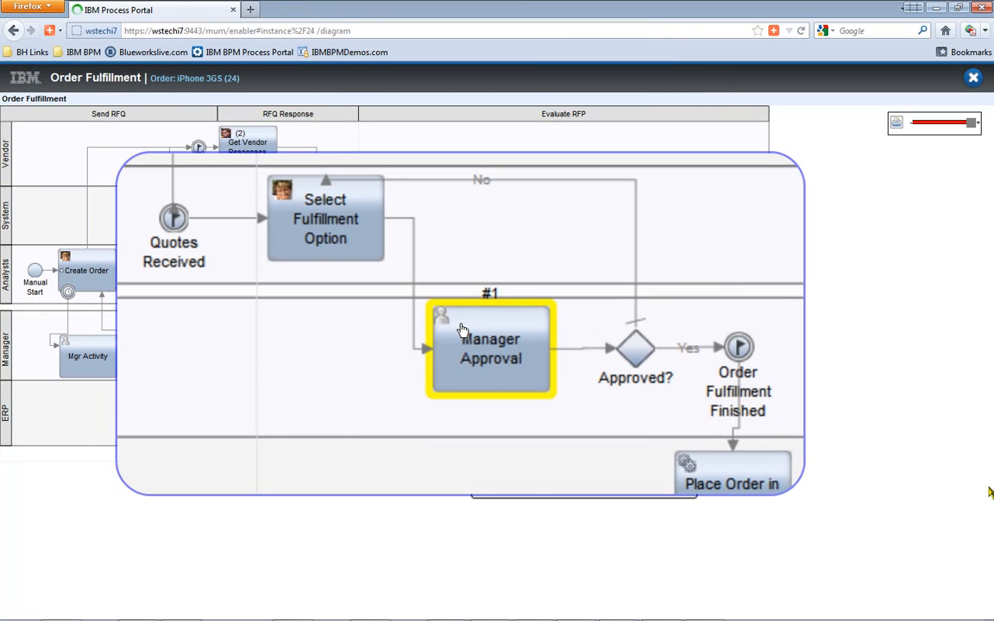
mouse_move(462, 385)
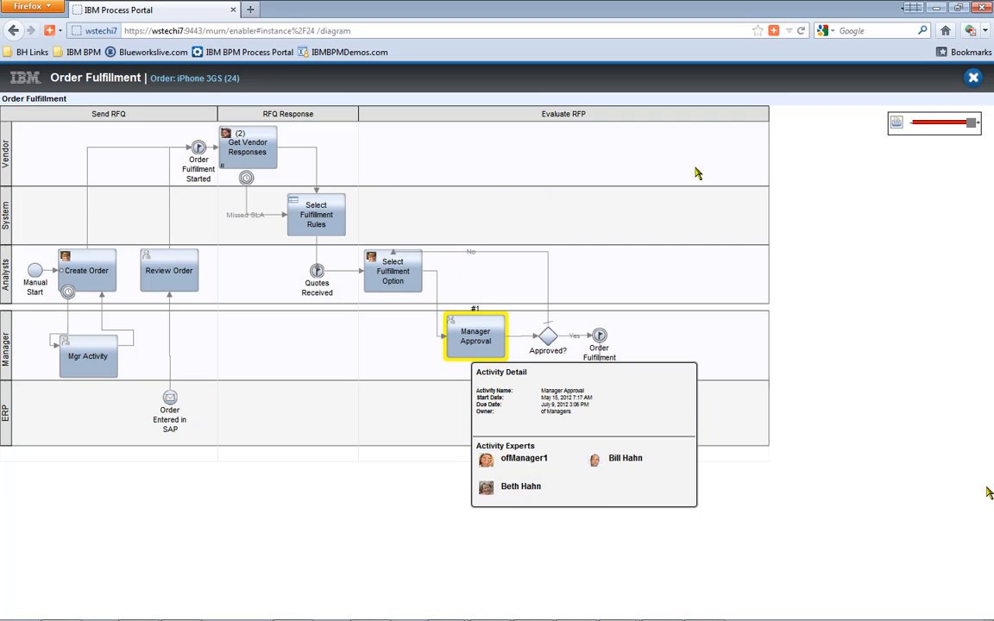
click(973, 77)
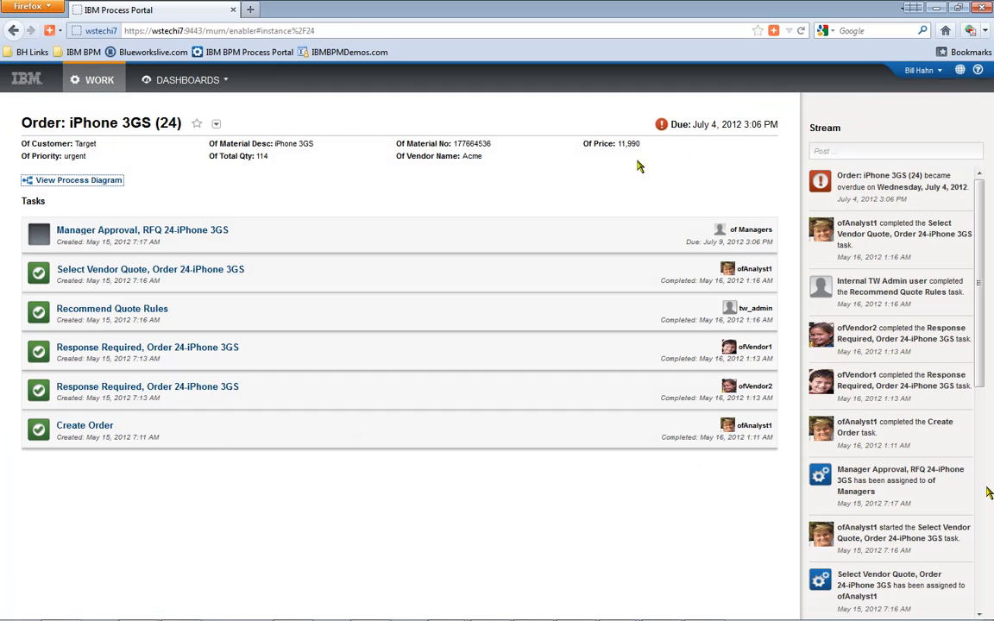
- Restore the browser window and return the left portal to My Tasks with its Launch list
click(95, 83)
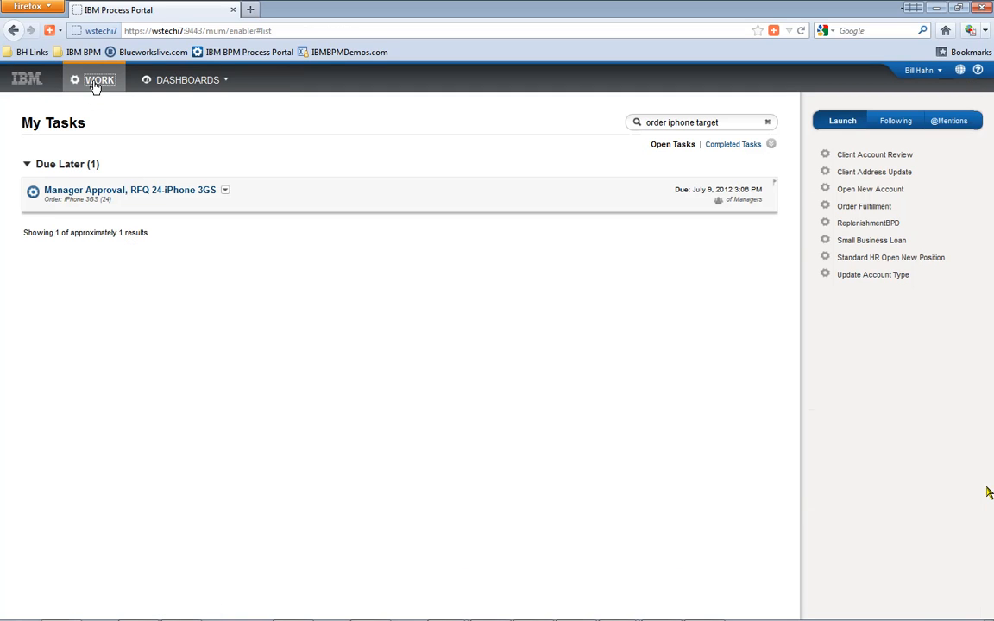
double_click(654, 14)
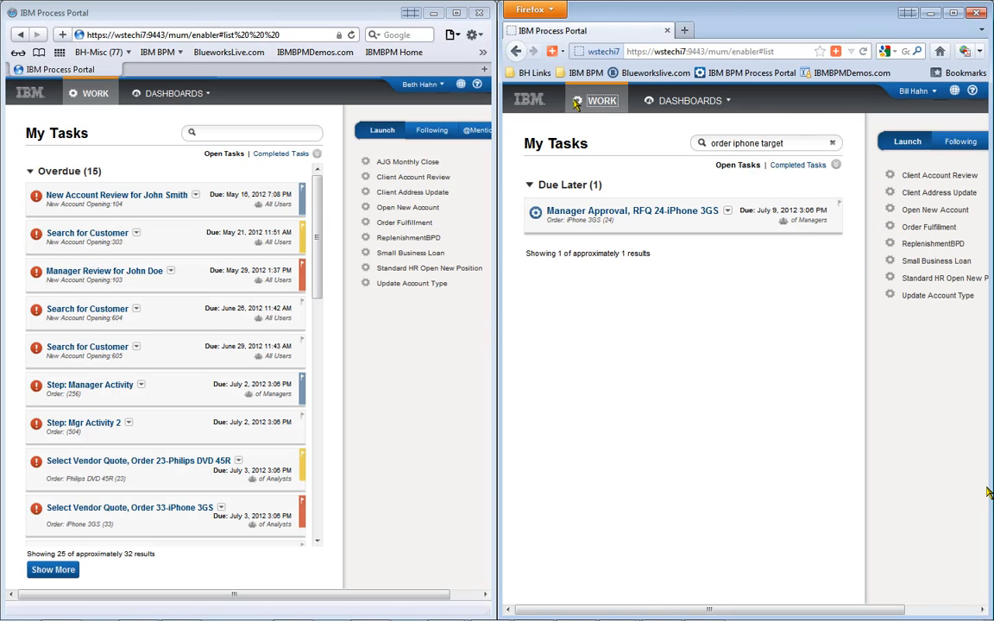
click(81, 94)
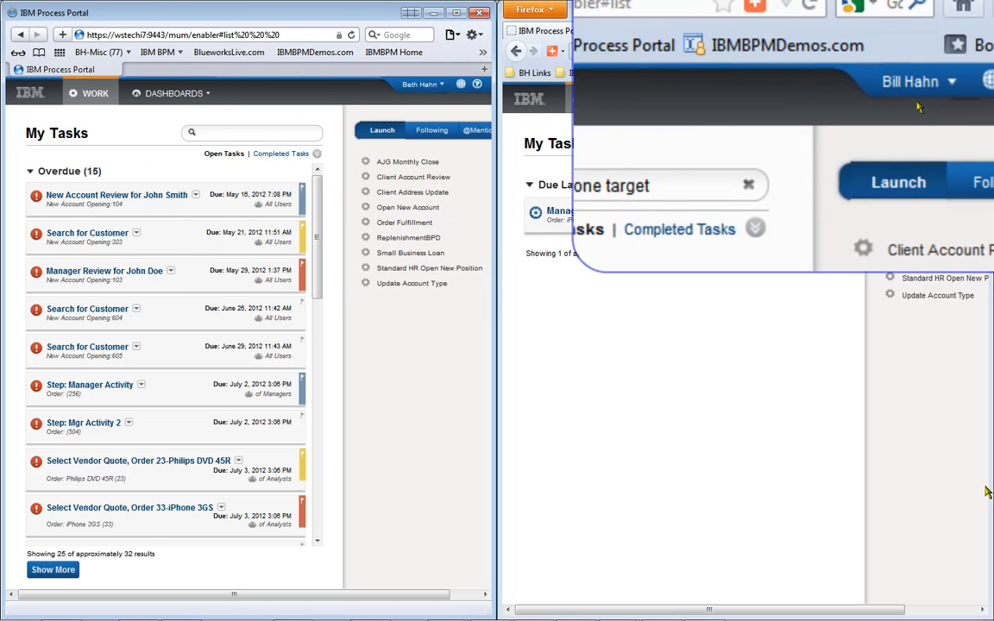
click(389, 227)
- Launch Order Fulfillment, invite the recommended expert to collaborate, and join Create Order in the other window
click(48, 256)
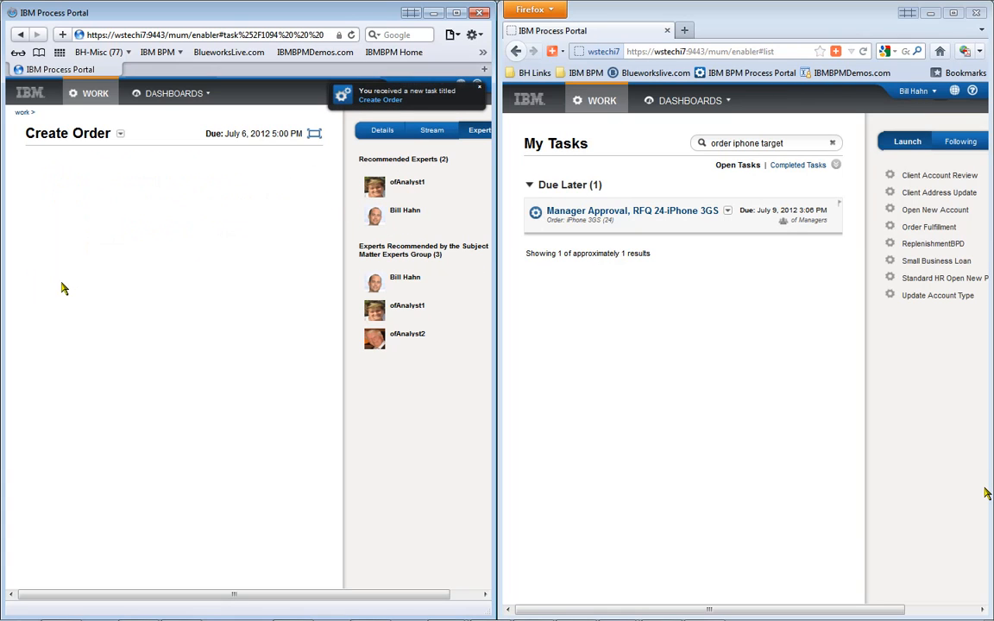
mouse_move(428, 183)
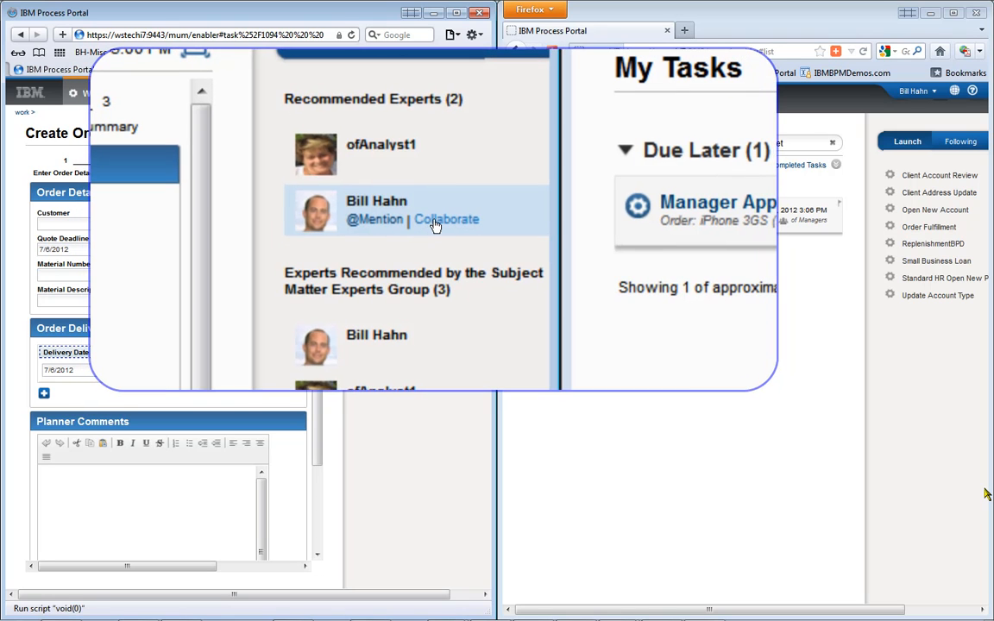
click(413, 218)
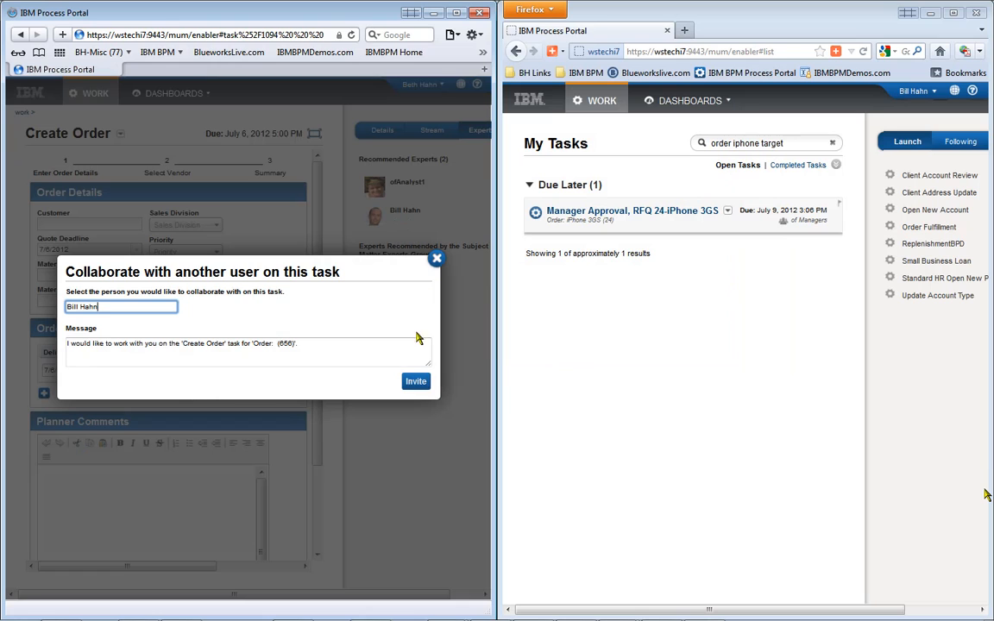
click(415, 382)
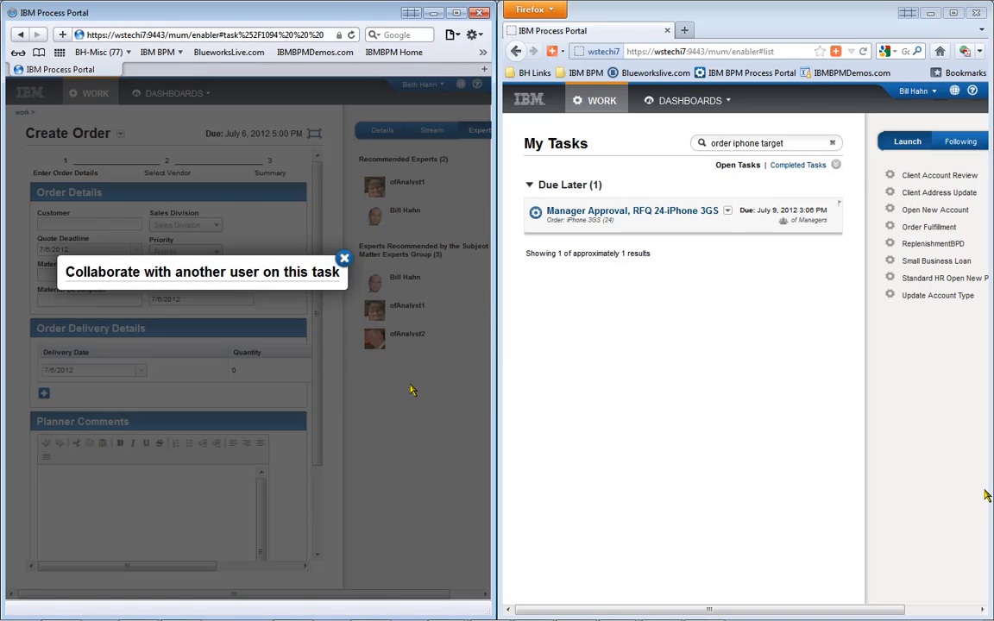
click(903, 109)
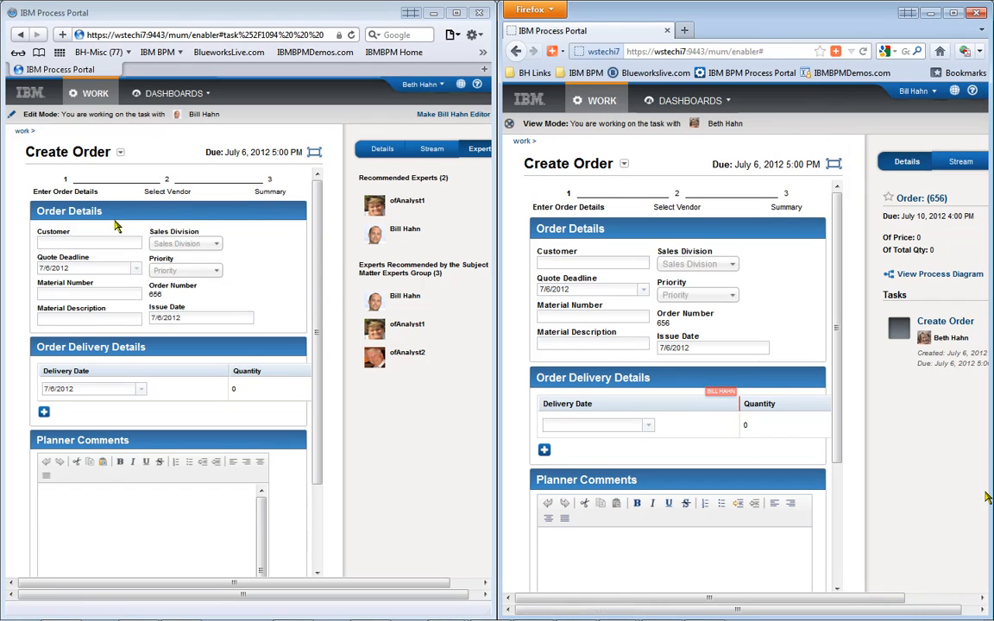
- Set the customer to Target and the material description to 'iPad 3 Stylus'
click(50, 243)
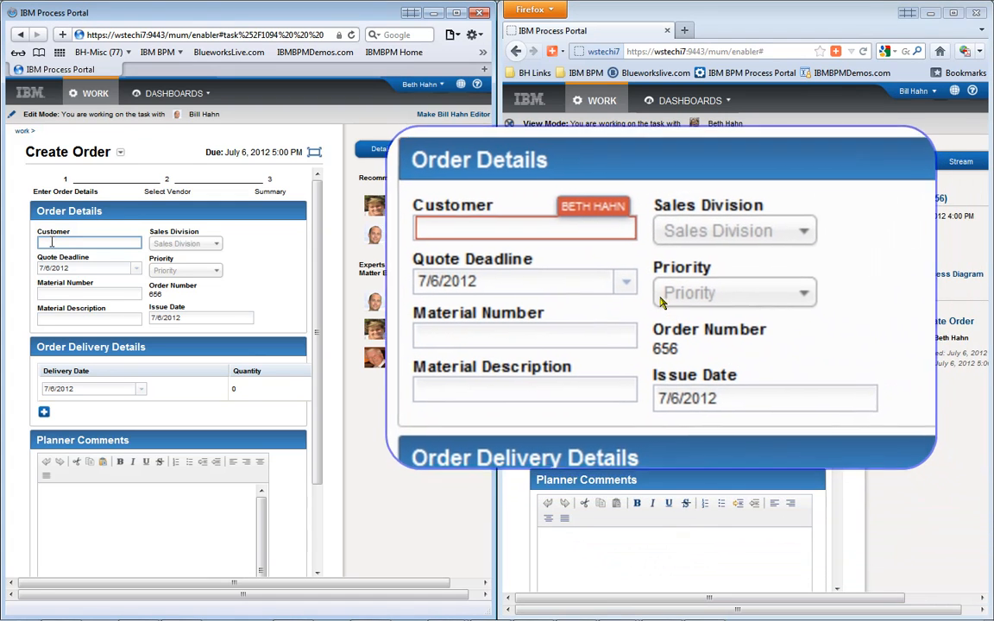
click(52, 242)
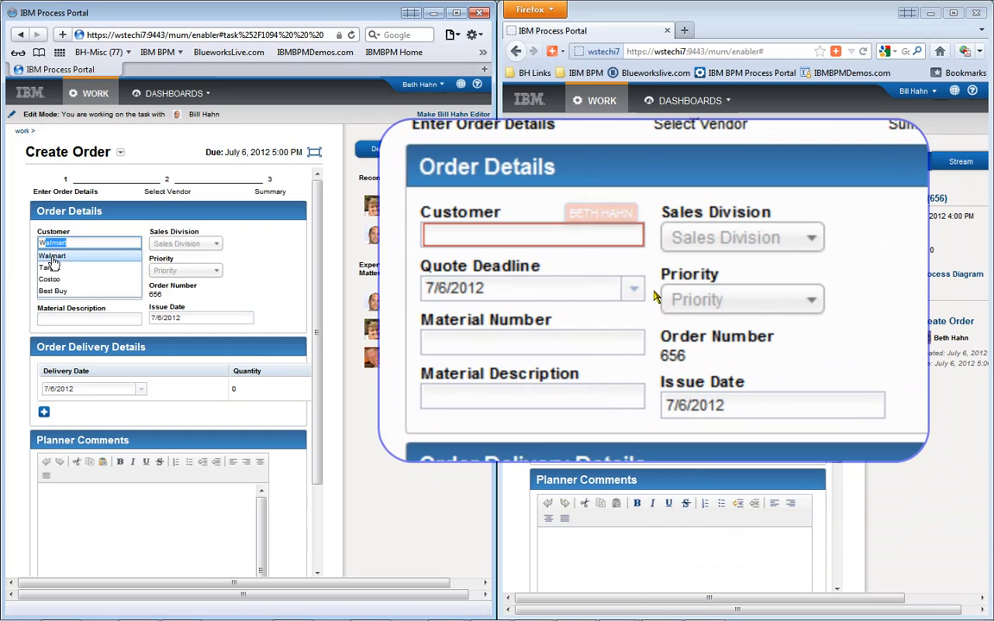
click(57, 268)
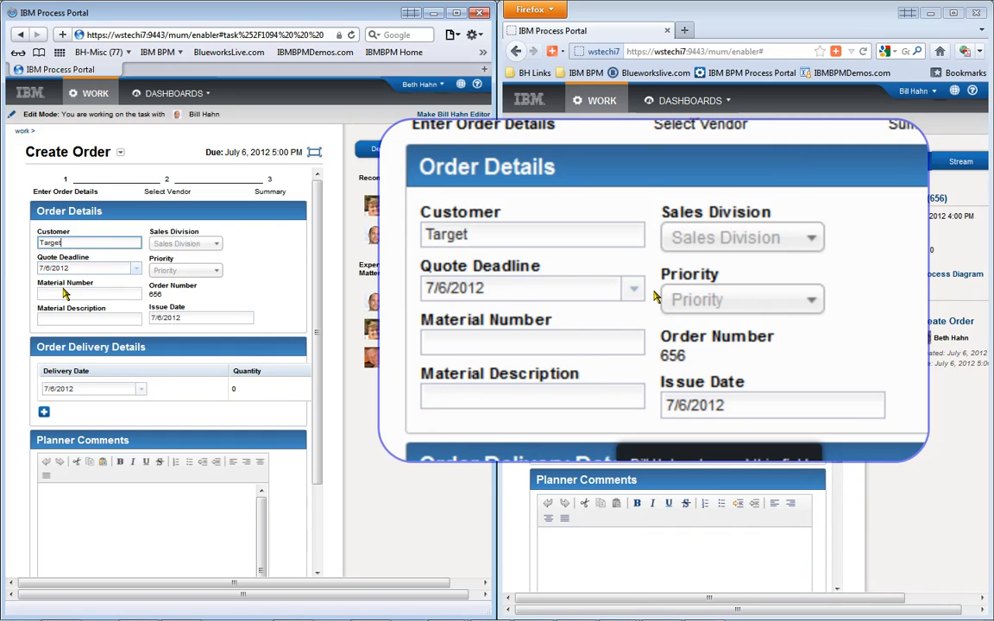
click(65, 293)
click(67, 319)
text(iP)
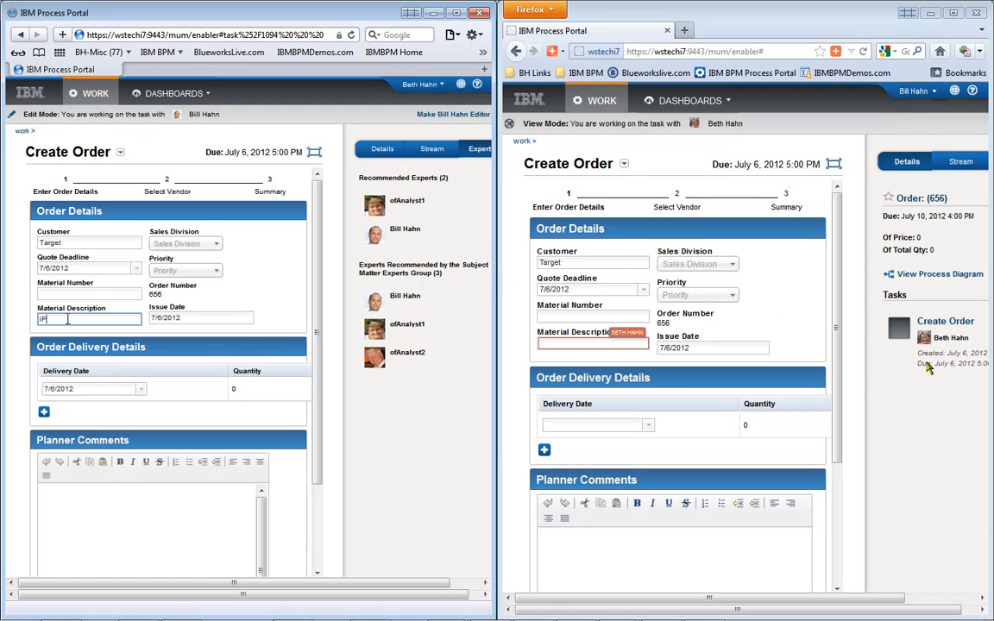
text(ad 3 Stylus)
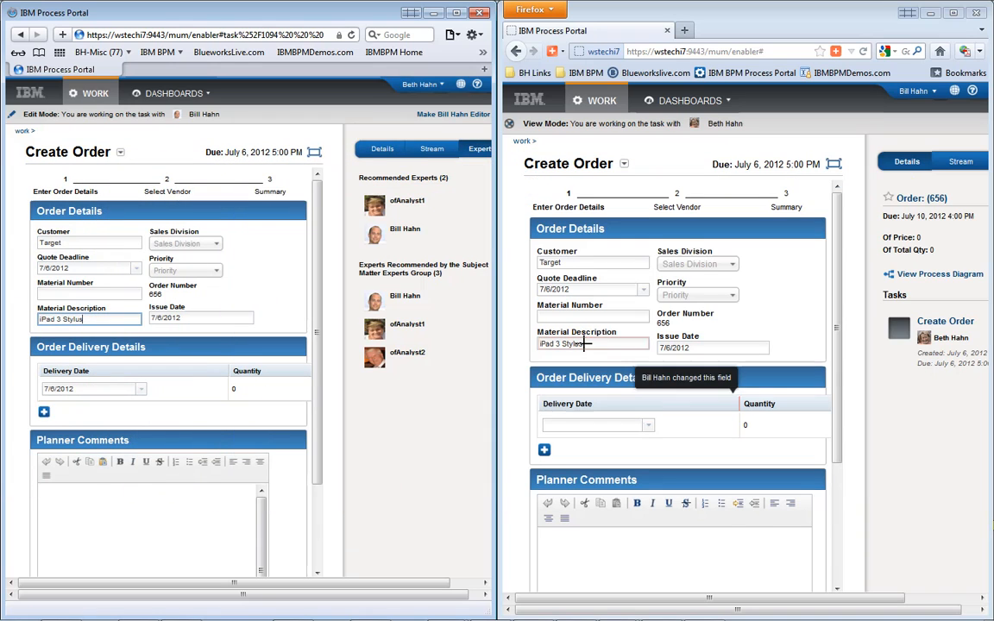
- Make the collaborator the editor and change the material description to 'iPad 3 Cover'
click(437, 116)
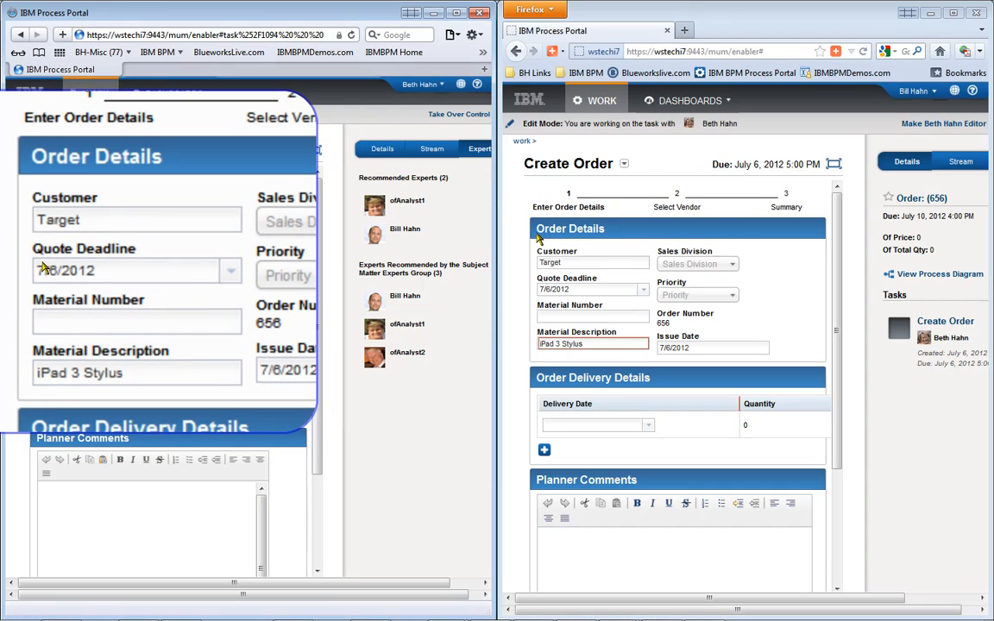
click(569, 264)
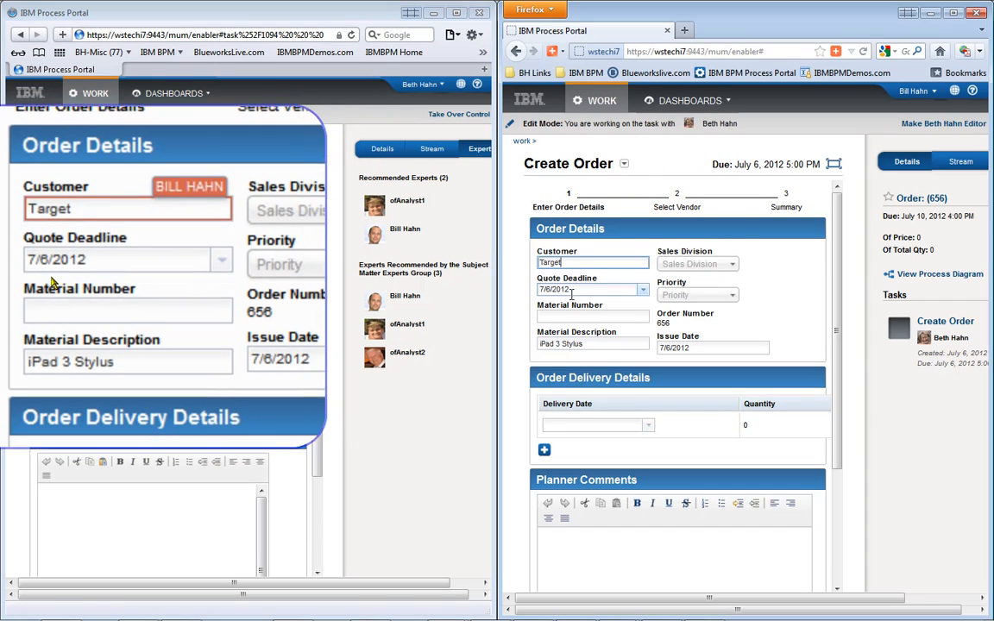
click(573, 315)
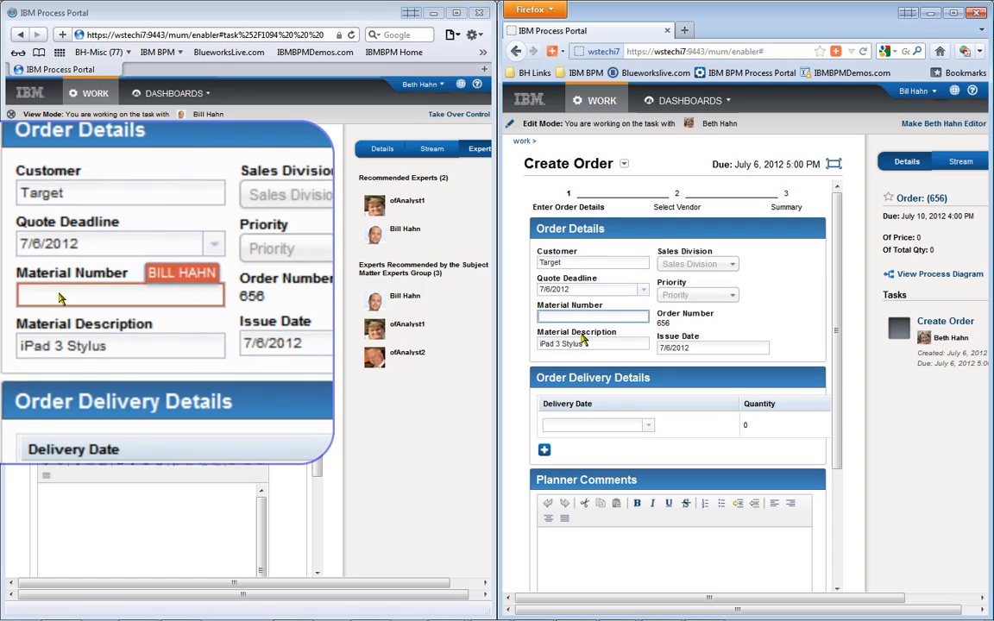
click(586, 344)
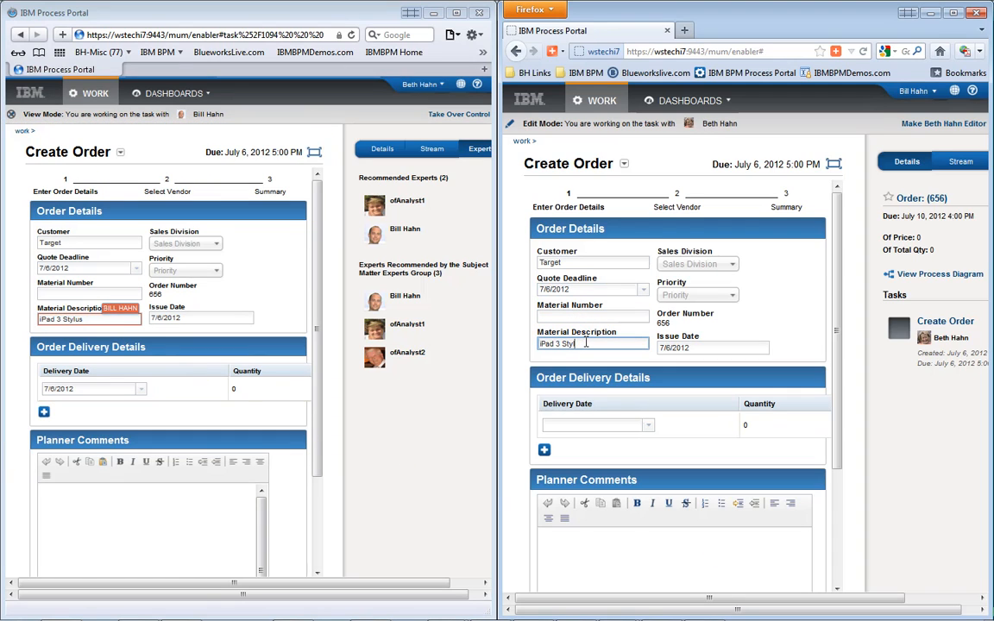
text(Cover)
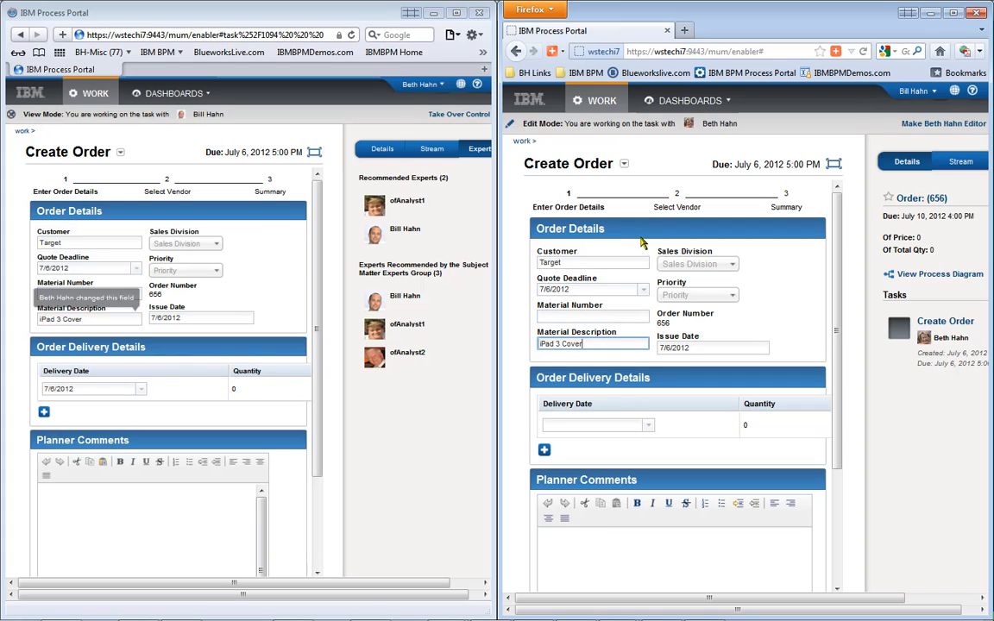
scroll(843, 406, down, 3)
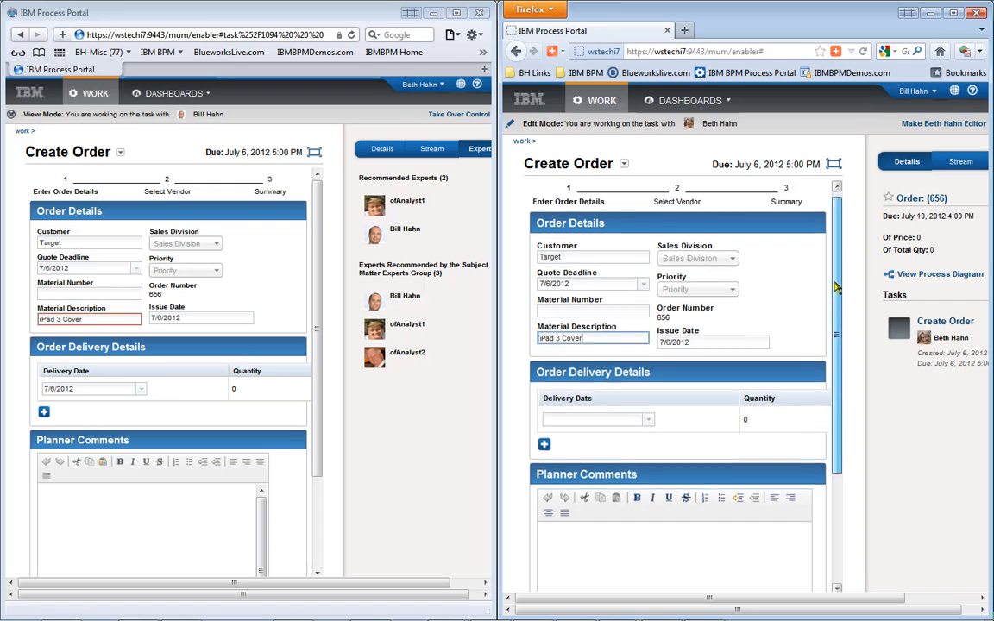
- Set the order's delivery quantity to 100
click(752, 274)
text(100)
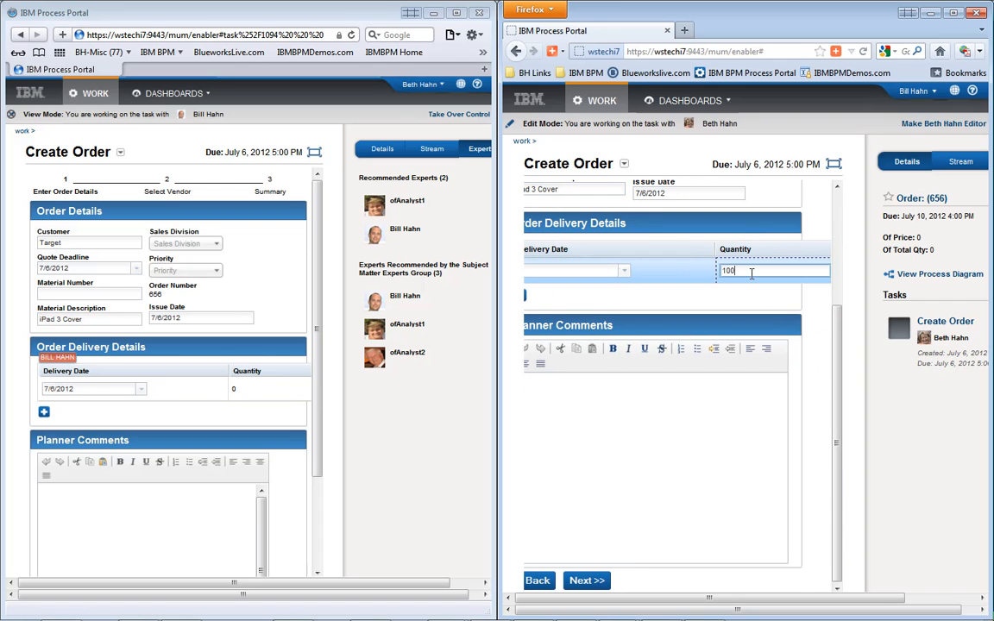
key(Return)
click(592, 582)
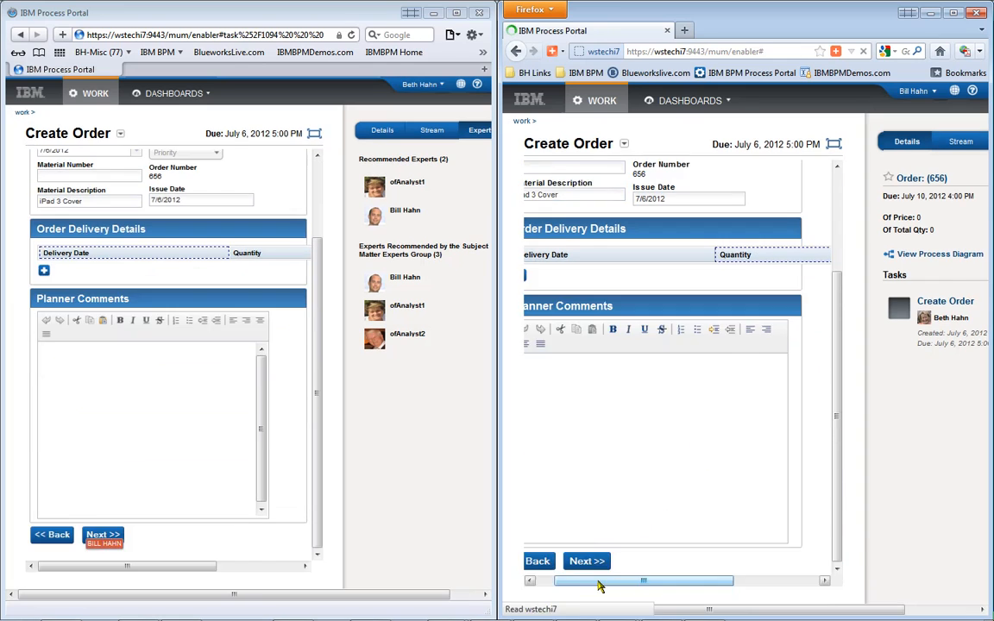
- Select Majestic Inc. and ABC Co. as vendors and submit the Create Order task
drag(836, 424, 839, 497)
click(551, 486)
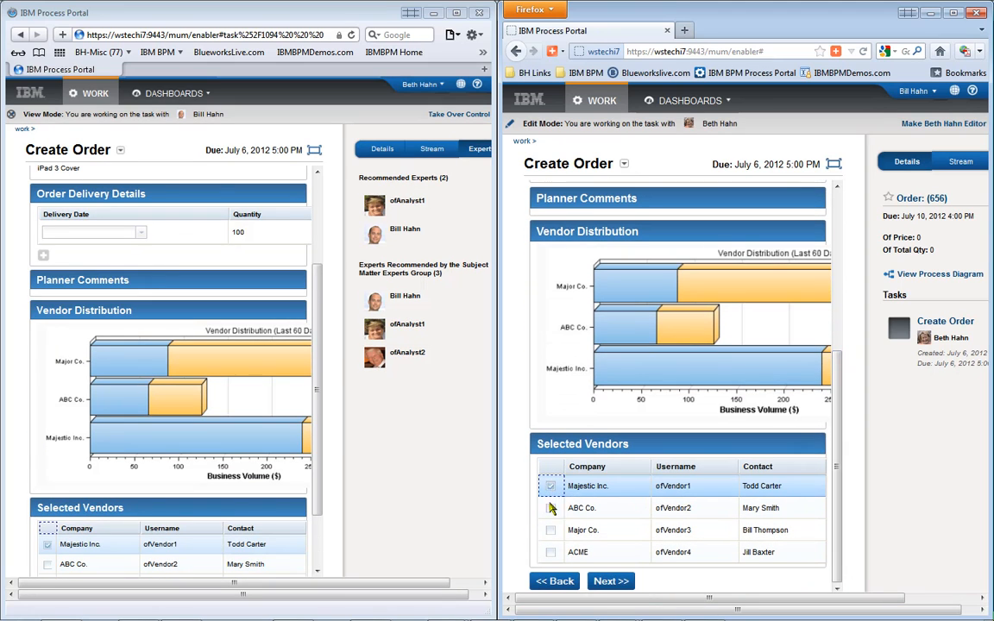
click(610, 582)
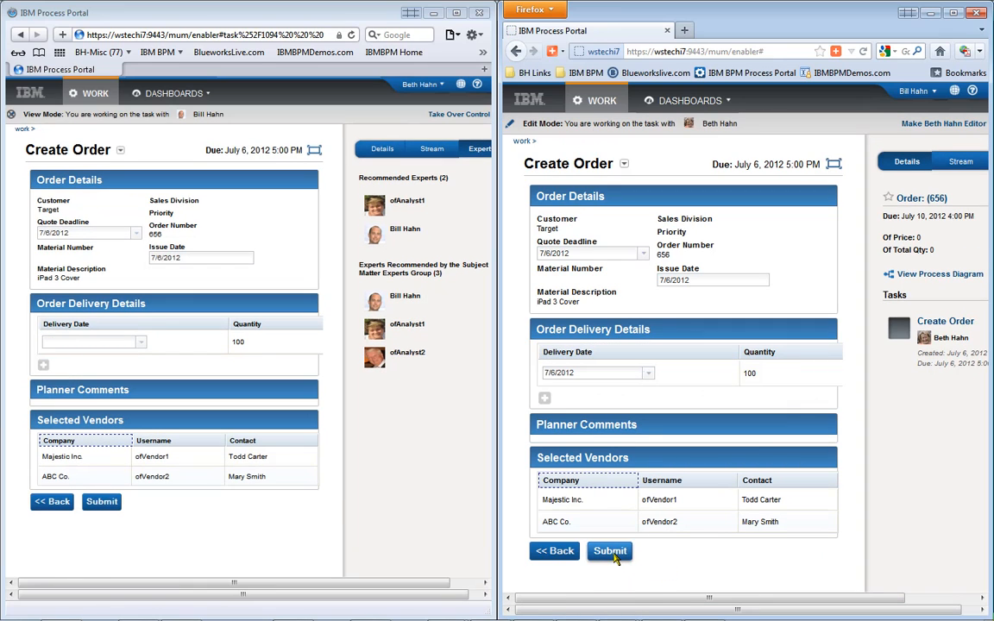
click(614, 555)
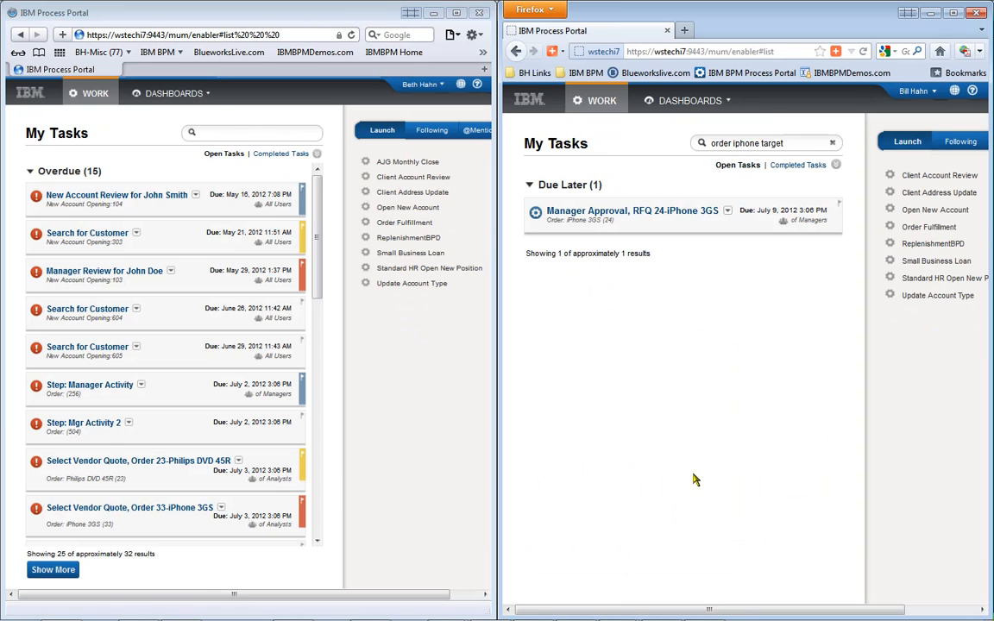
- Maximize the right window, log out, and sign back in as the vendor user
double_click(861, 21)
click(920, 74)
click(937, 104)
text(ofVendor1)
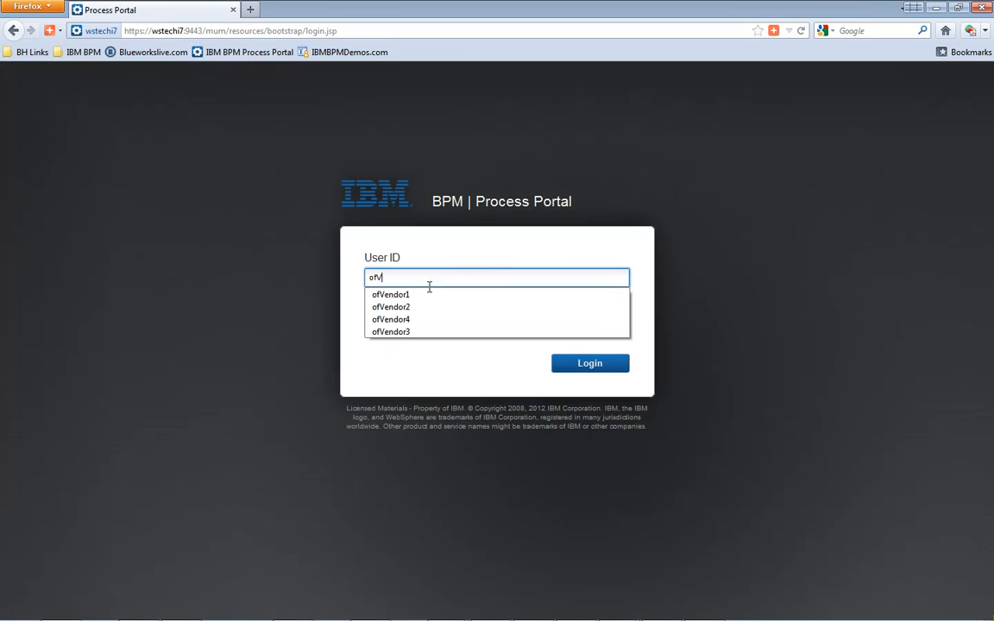
click(404, 296)
click(414, 329)
text(p)
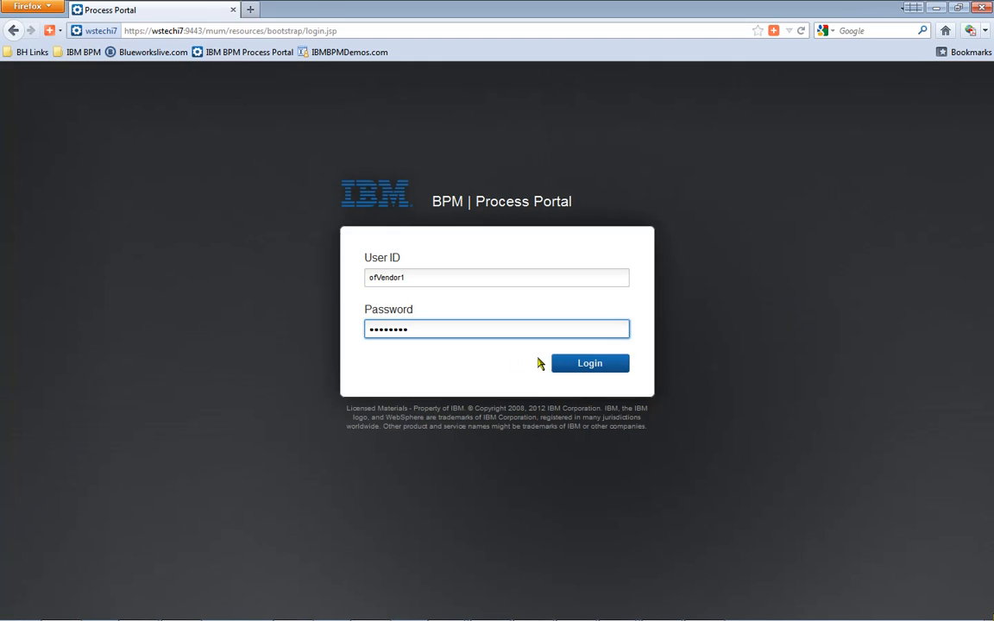
click(579, 367)
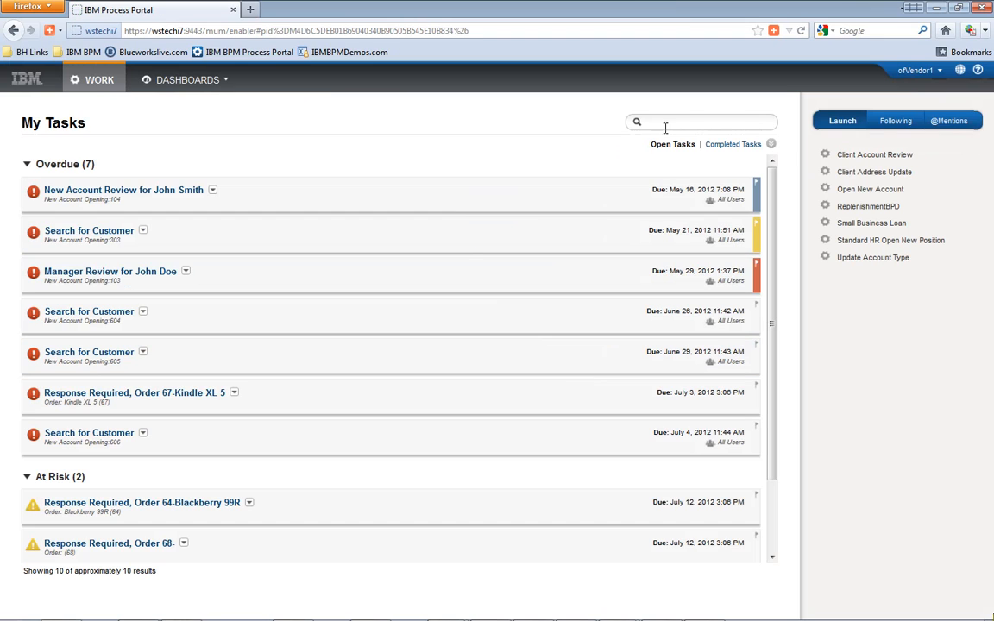
- Open the Order 656-iPad 3 Cover response task and send a 6000 quote price
text(656)
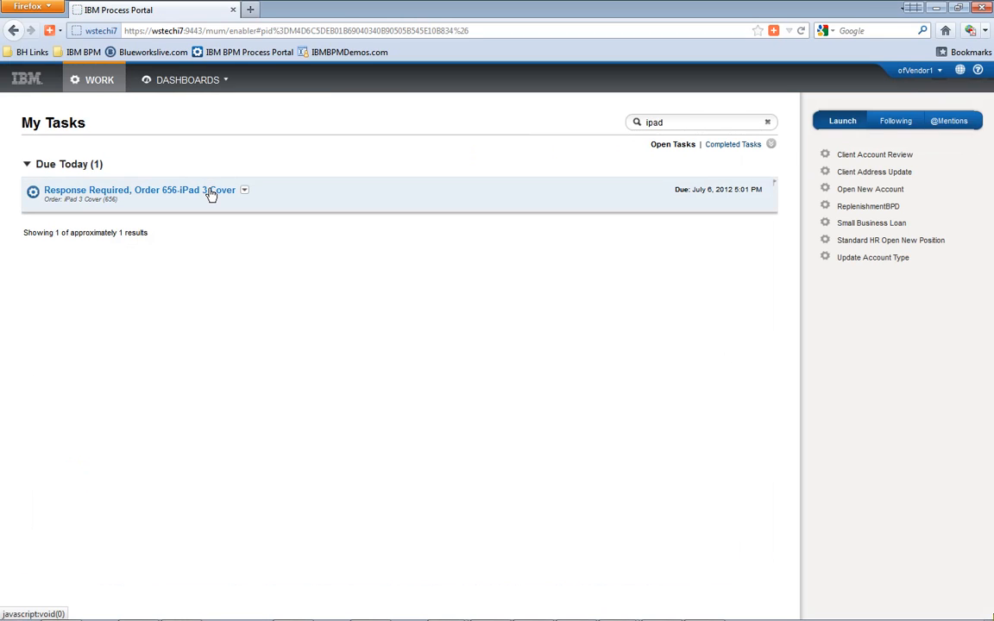
click(209, 190)
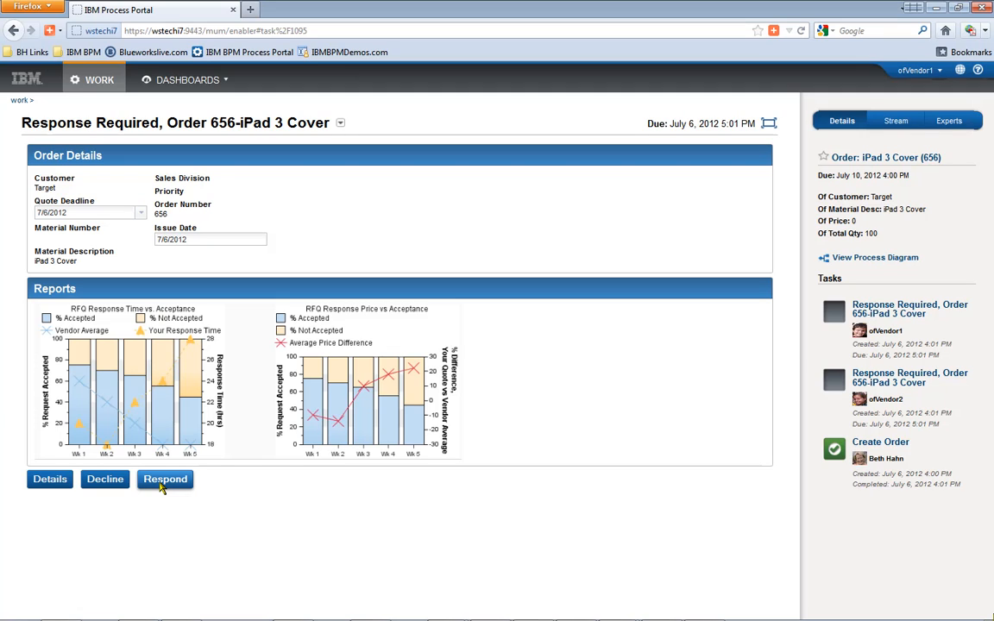
click(161, 485)
click(102, 507)
text(6000)
click(128, 529)
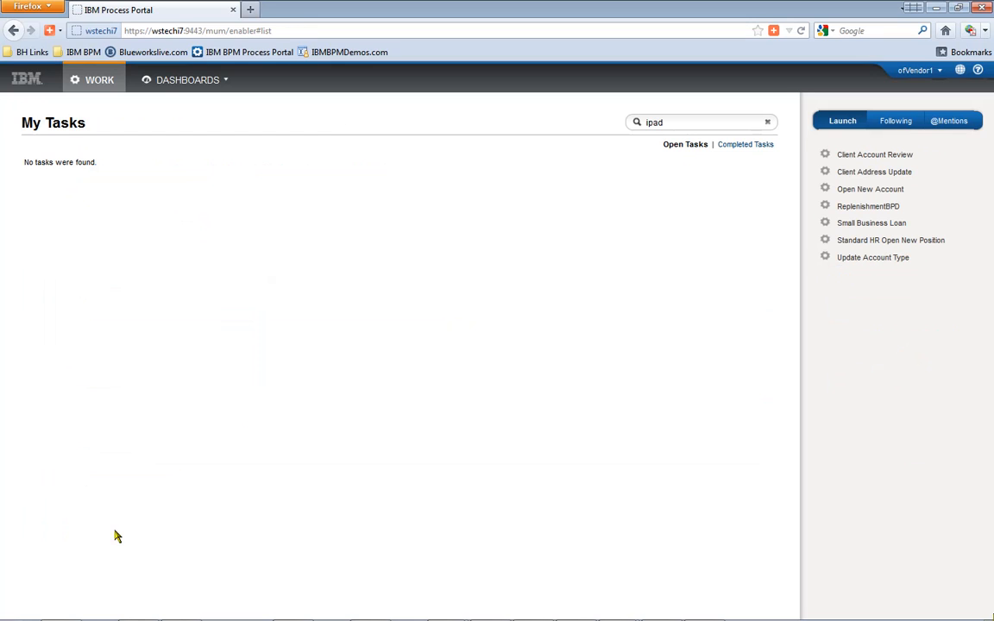
- Sign out of the first vendor account and sign in as the second vendor
click(915, 70)
click(927, 105)
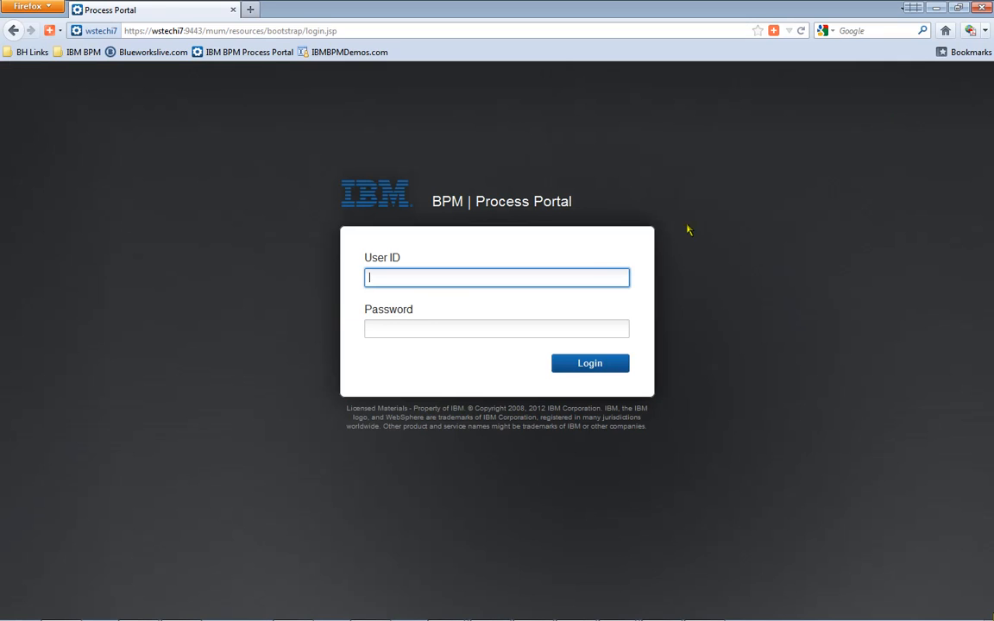
text(ofV)
click(473, 307)
click(435, 328)
text(password)
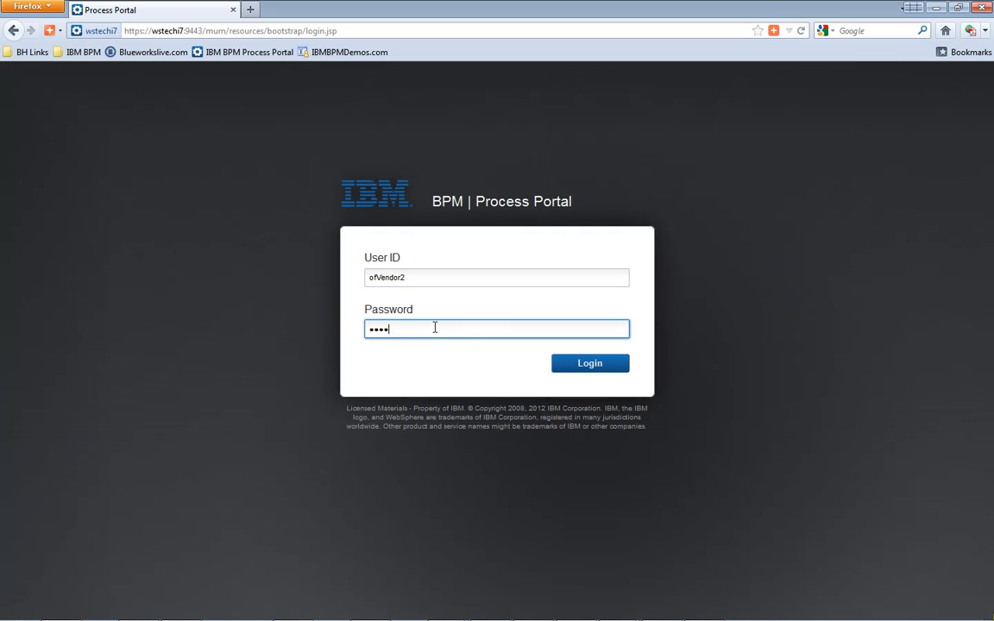
click(592, 368)
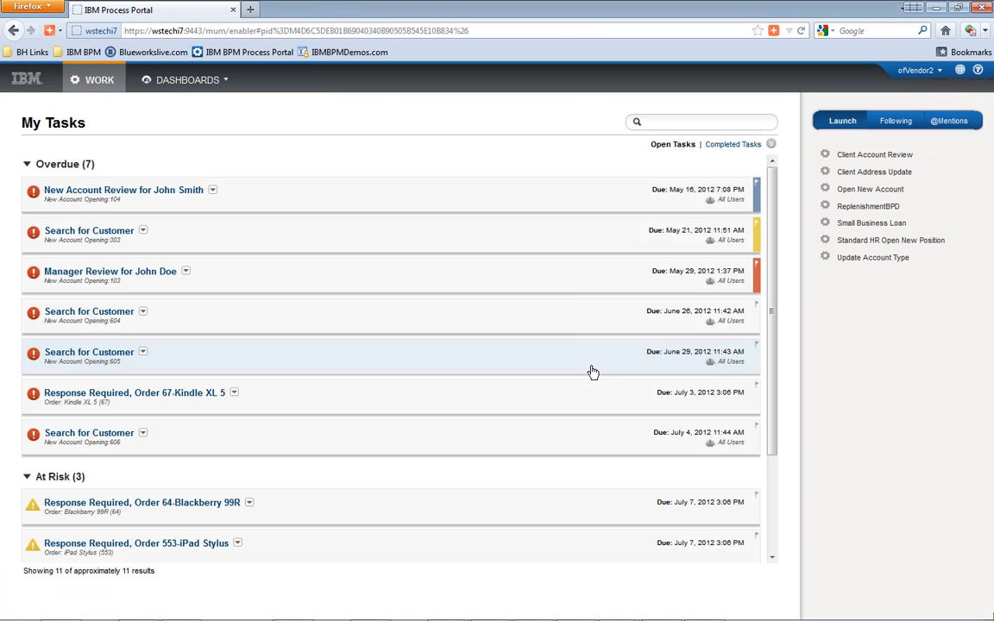
- Search tasks for 'ipad' and send a 5500 quote for Order 656-iPad 3 Cover
click(675, 121)
text(ipad)
key(Return)
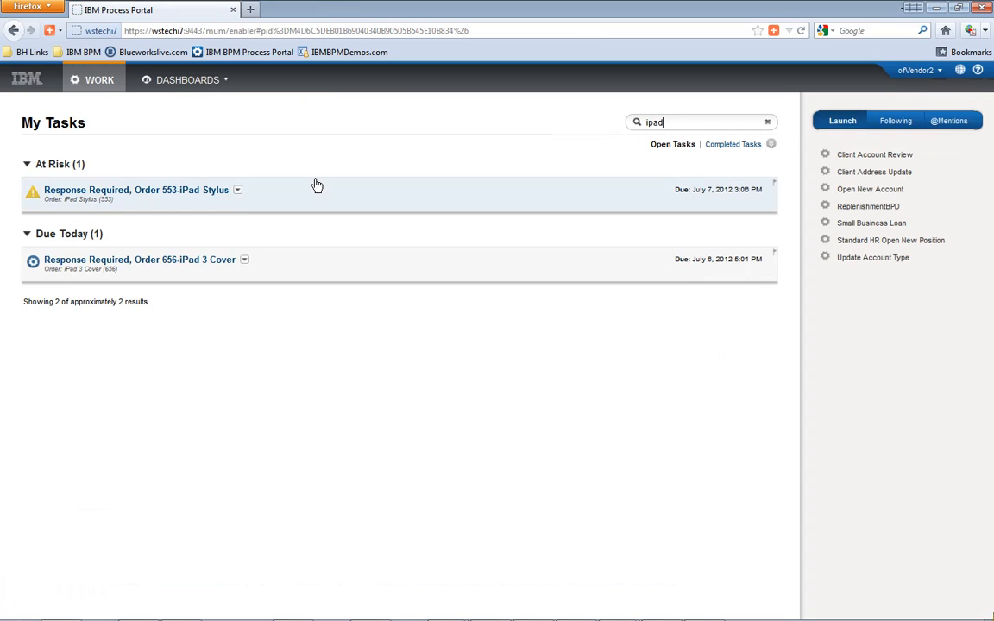
click(221, 266)
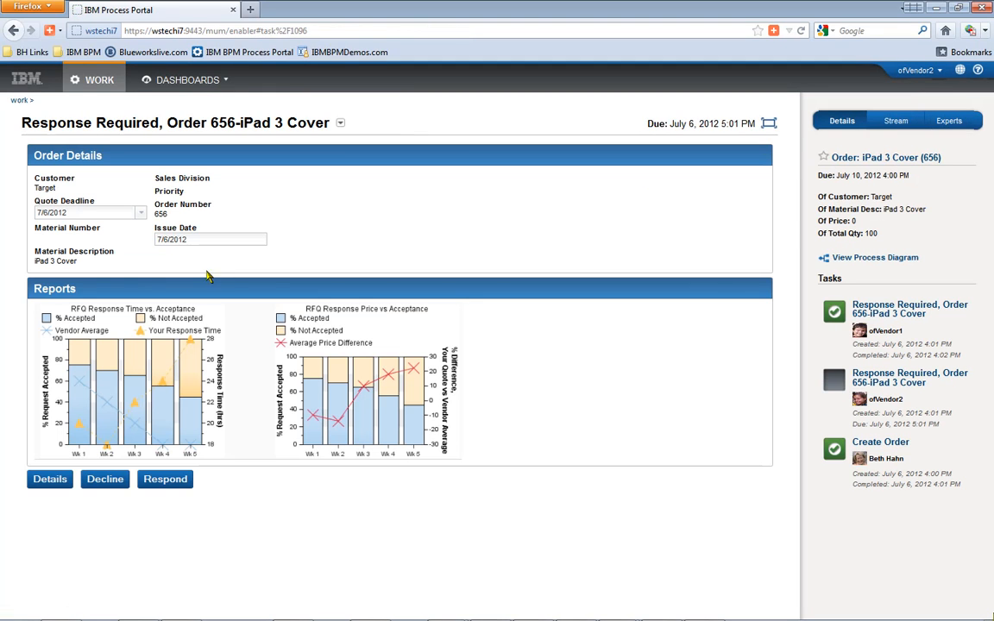
click(167, 415)
click(87, 506)
text(5500)
click(112, 530)
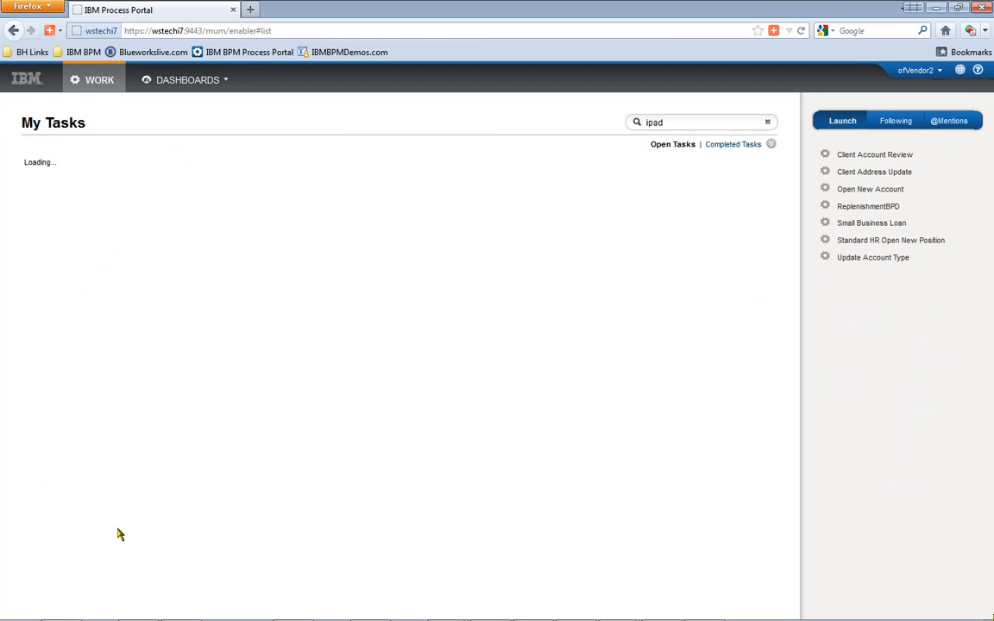
- Sign out of the second vendor account and enter the next user's ID
click(917, 72)
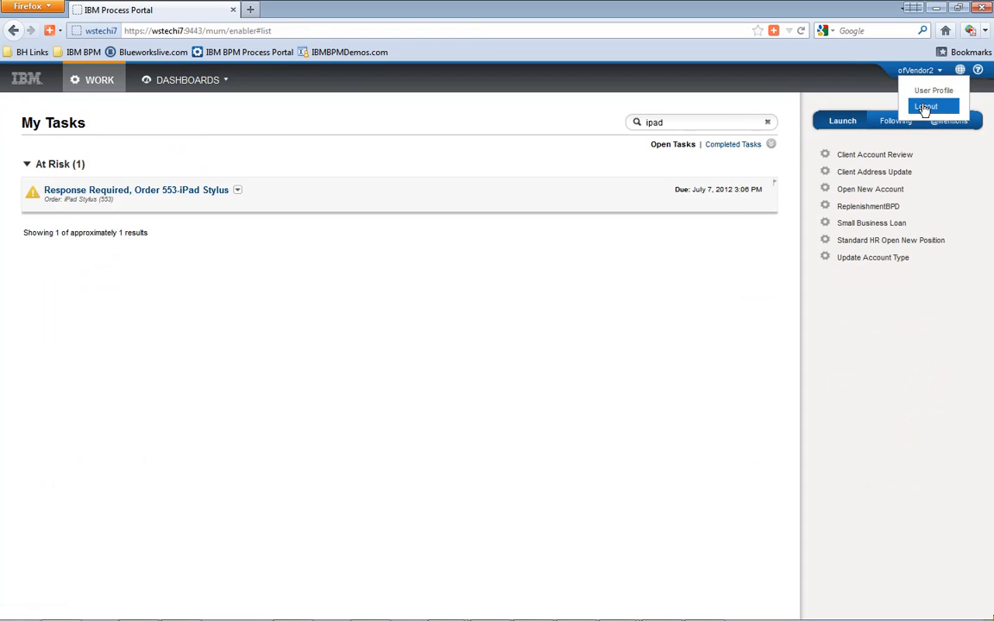
click(927, 107)
key(Tab)
- Sign in as the manager, claim Order 656's Select Vendor Quote task, and open its options menu
text(••••••)
key(Return)
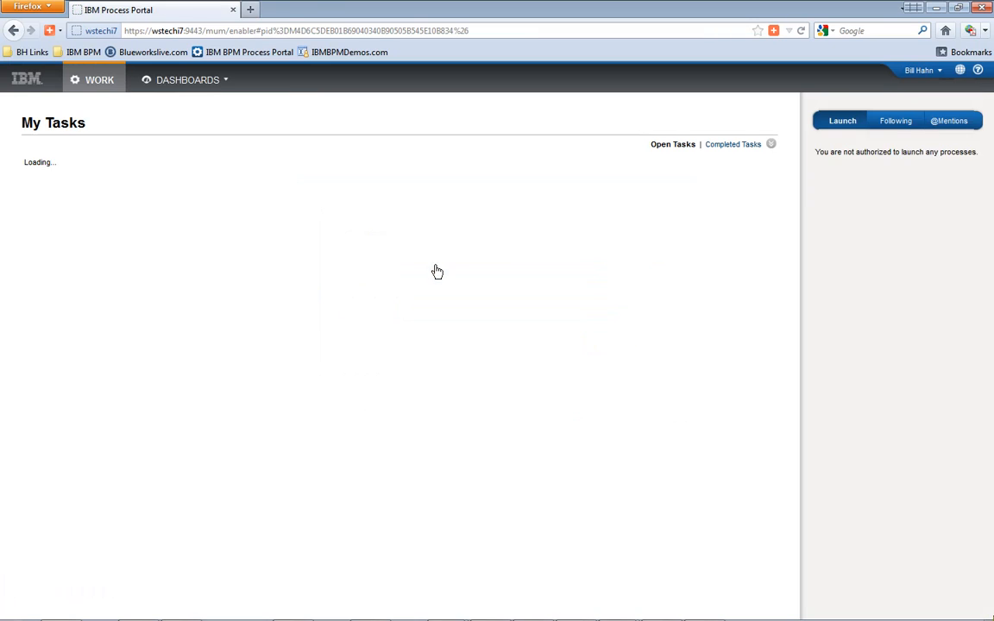
key(Return)
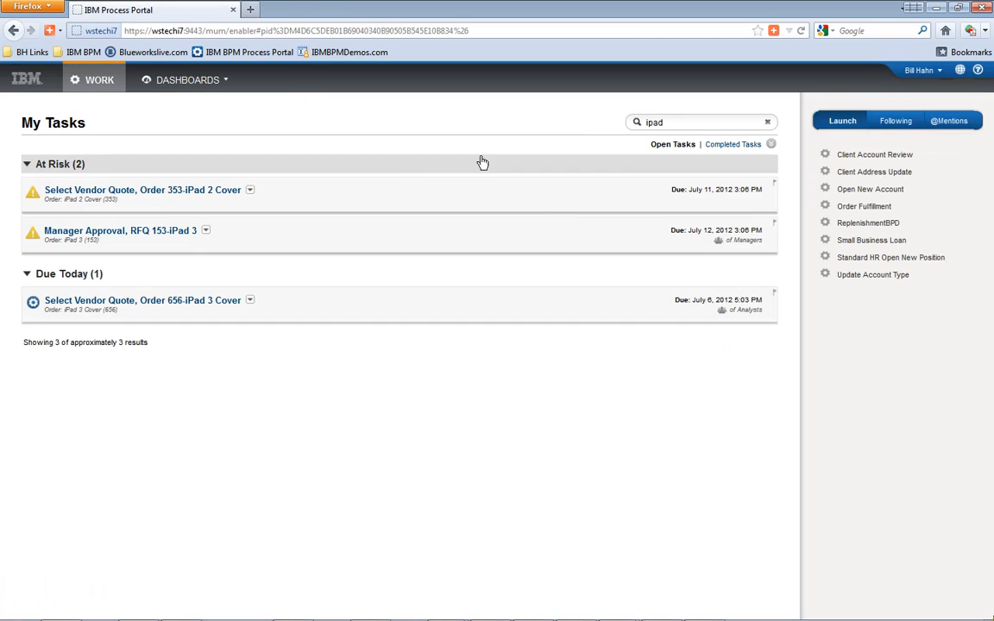
click(287, 316)
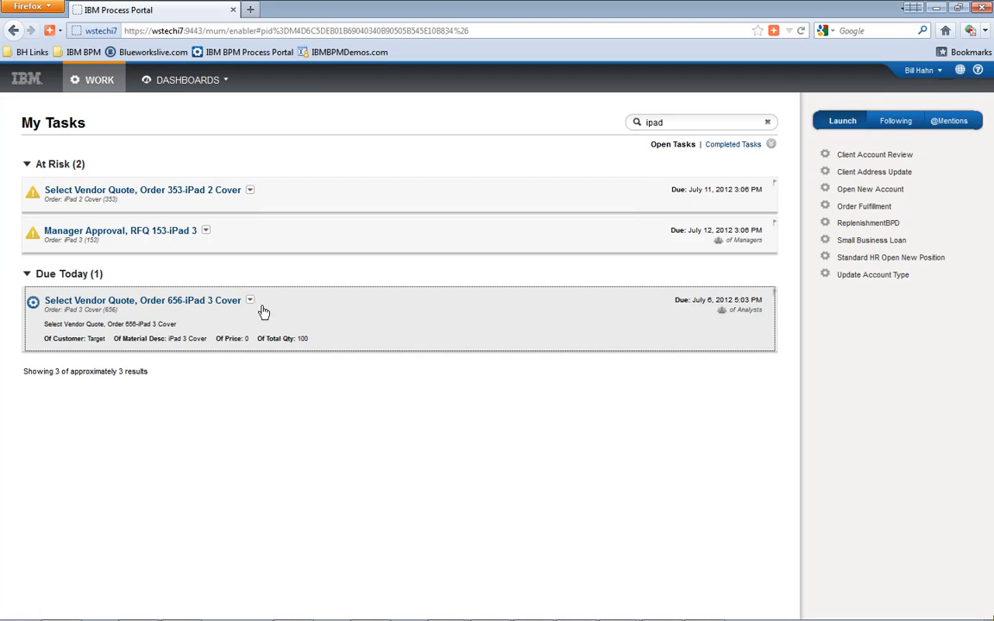
click(207, 303)
click(584, 361)
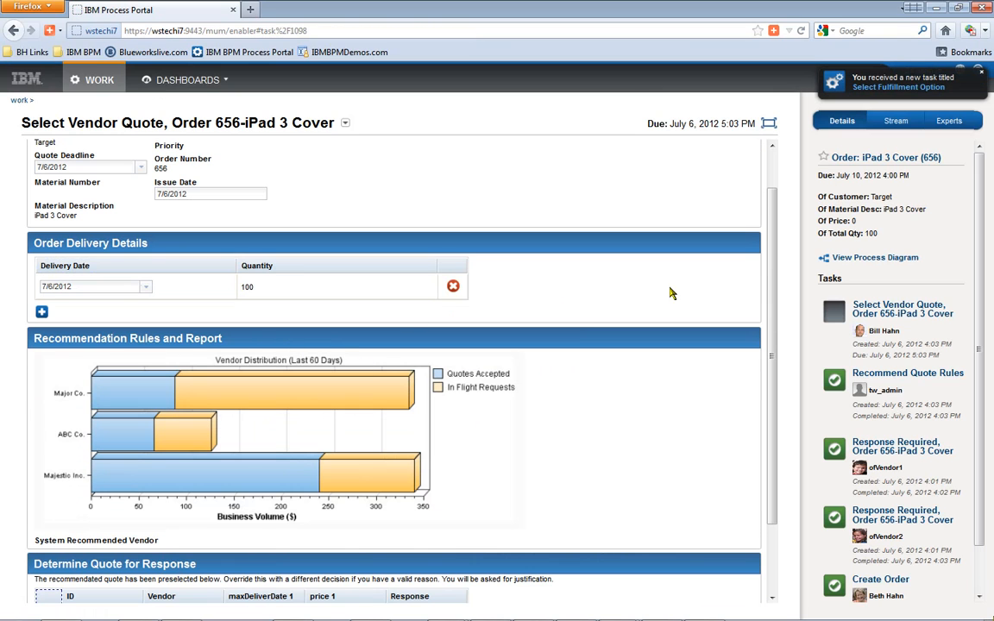
click(346, 124)
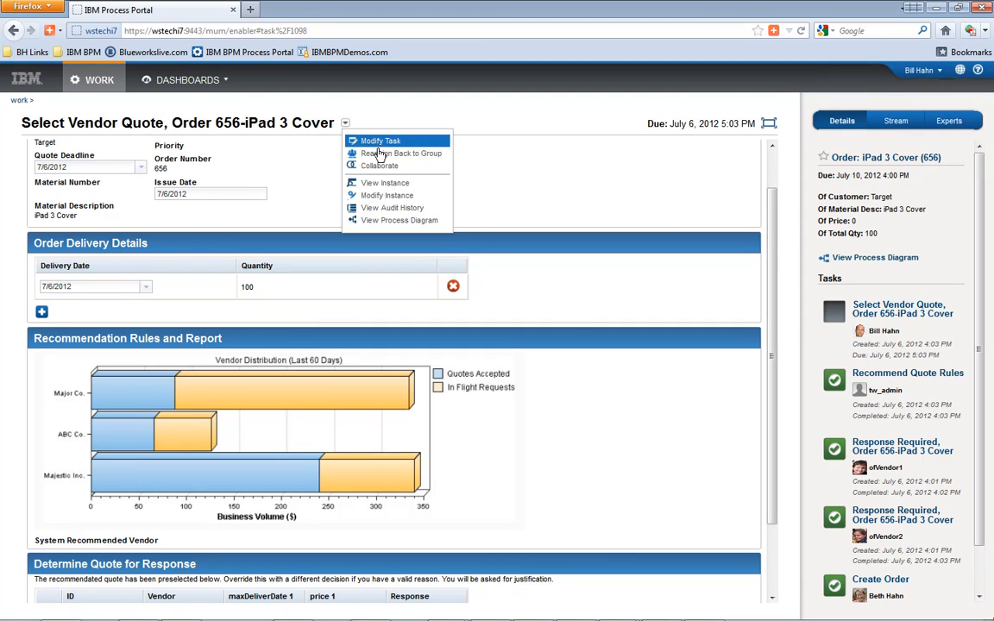
click(389, 220)
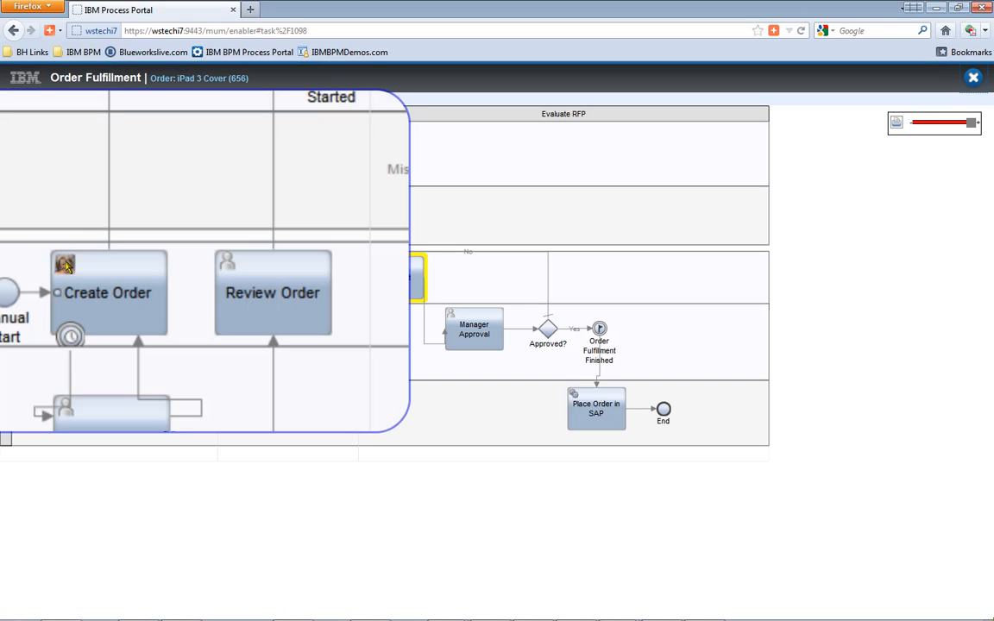
mouse_move(65, 263)
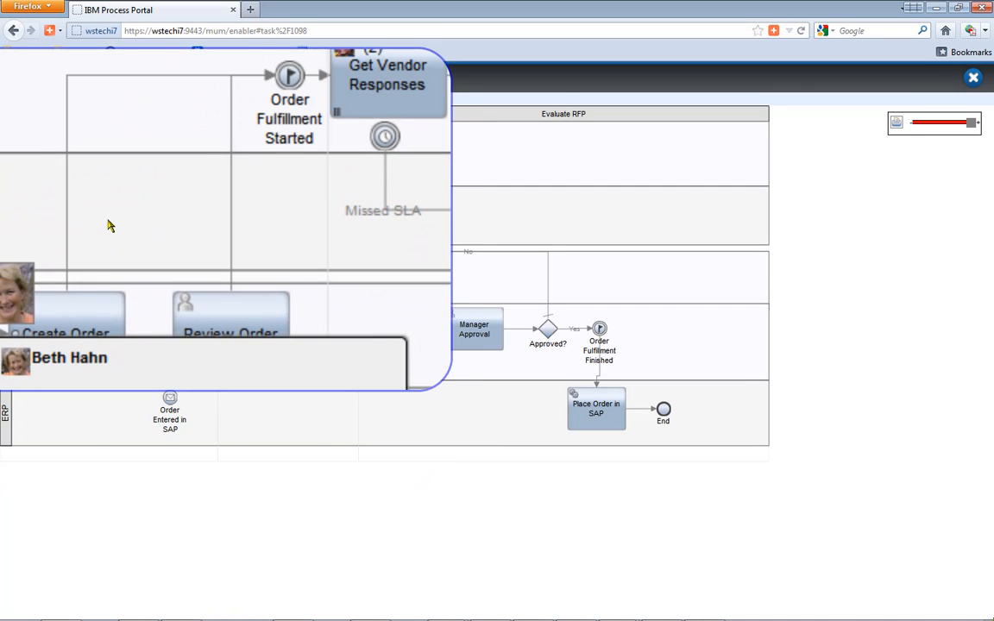
mouse_move(253, 137)
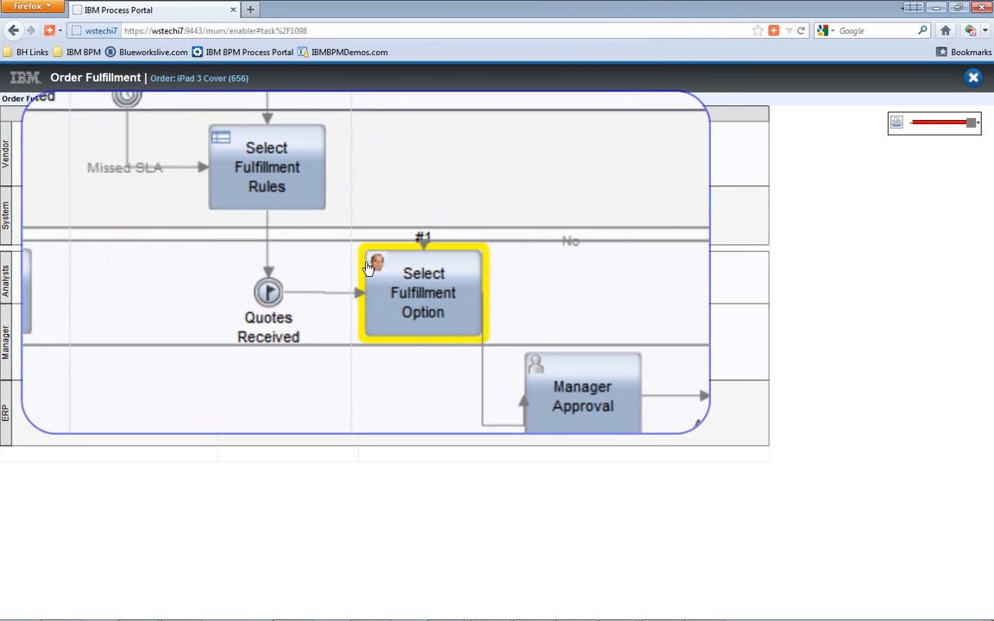
mouse_move(367, 267)
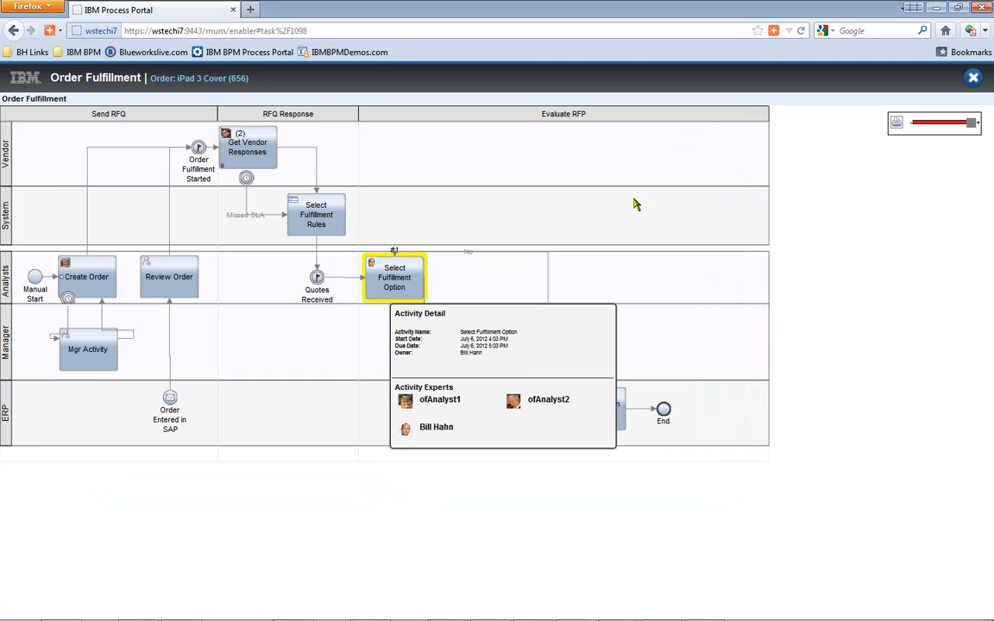
click(973, 79)
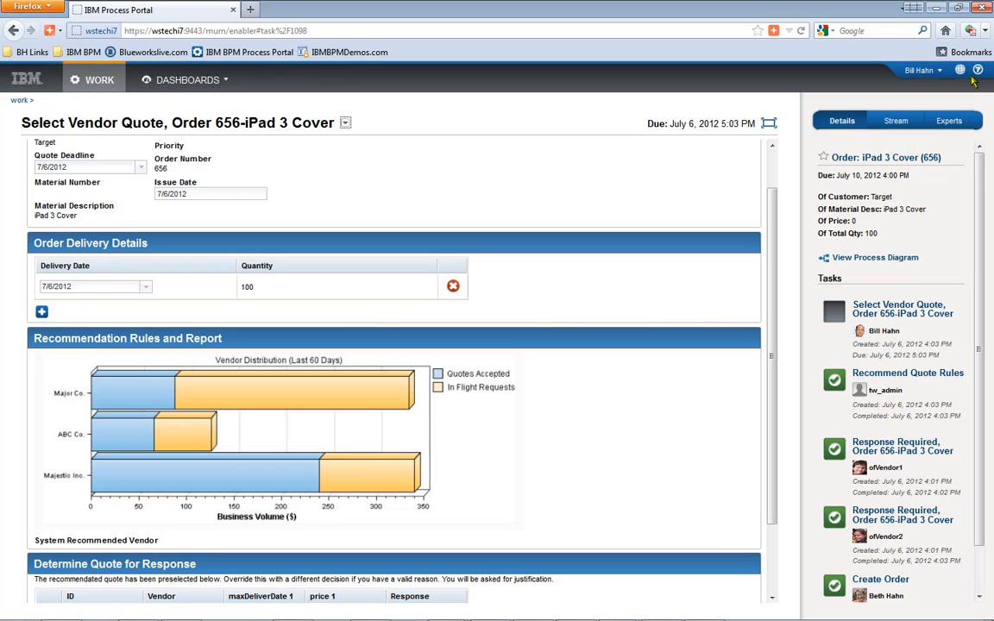
- View the full Order iPad 3 Cover instance, return to My Tasks, and list the dashboards
click(345, 125)
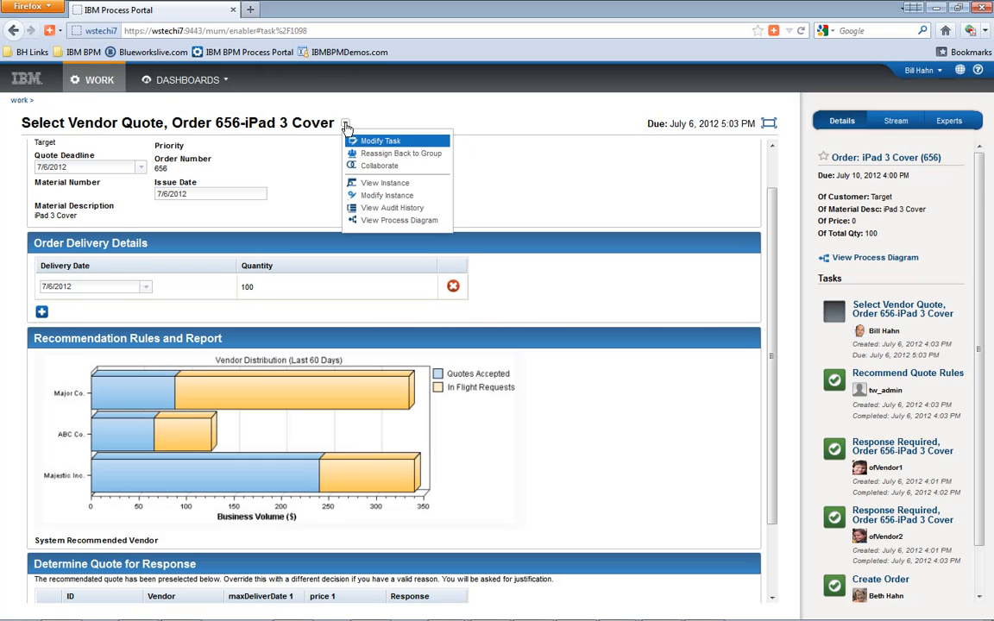
click(384, 186)
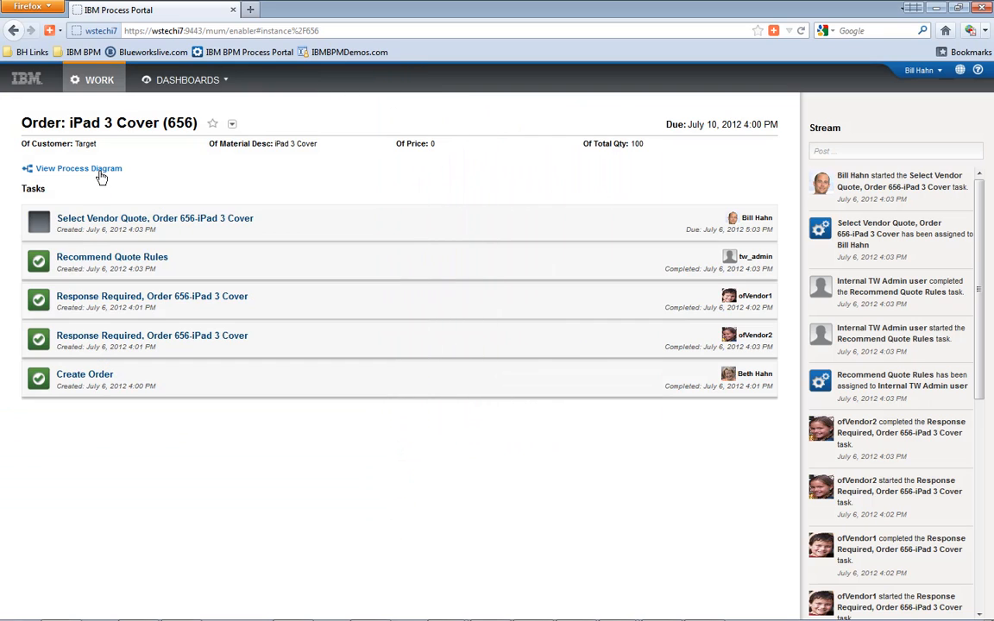
click(102, 81)
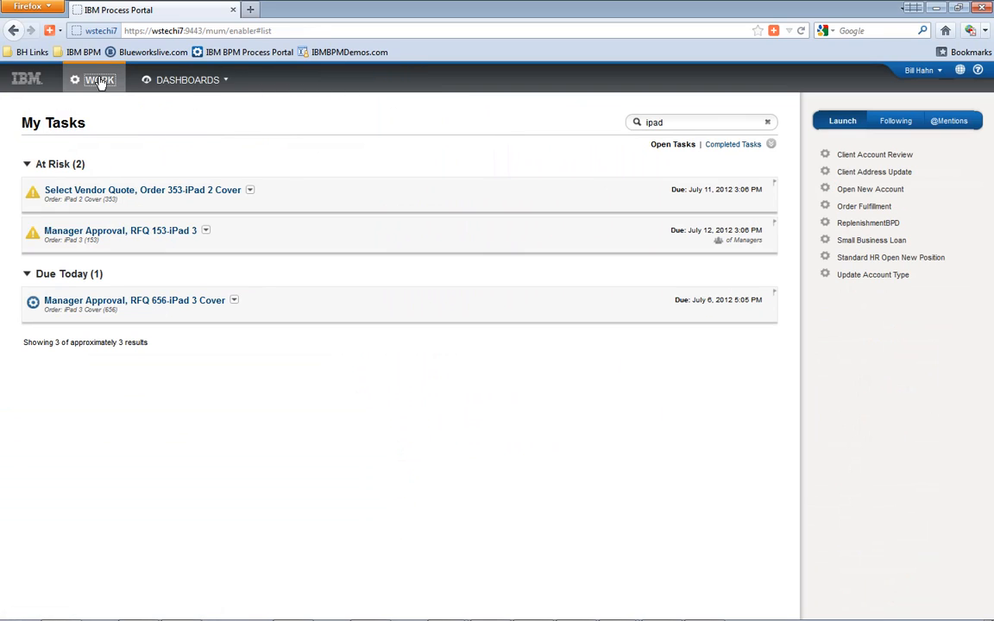
click(185, 82)
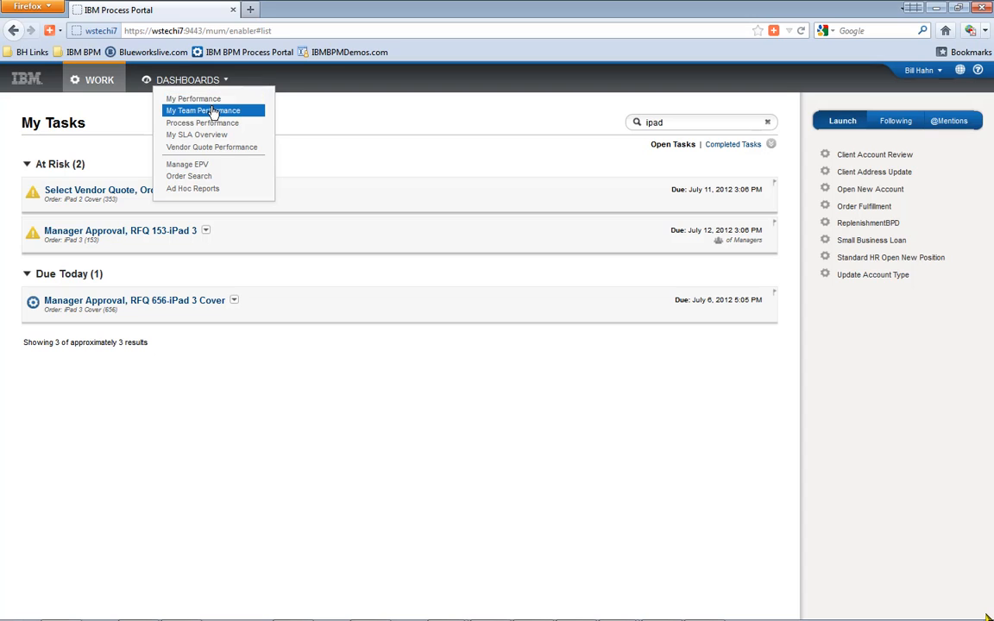
- Show My Team Performance for all users, filtered to At Risk tasks
click(212, 111)
click(159, 113)
click(159, 187)
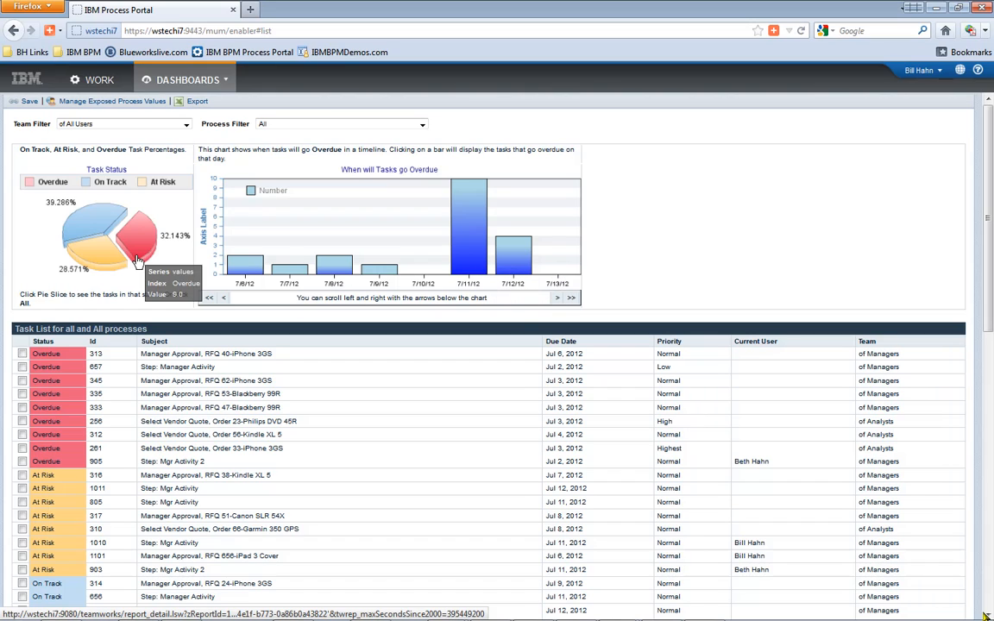
click(111, 261)
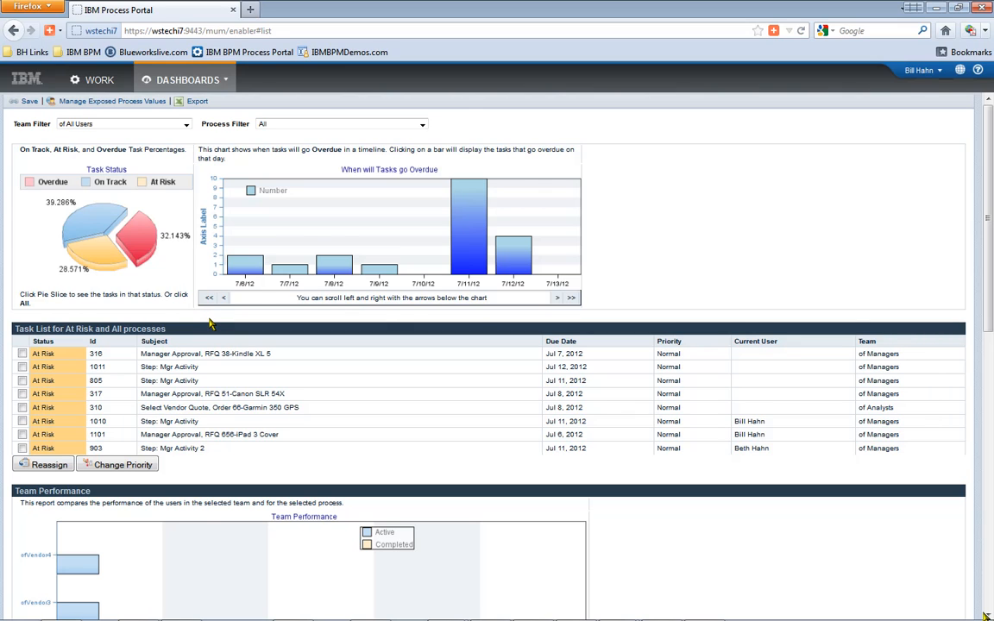
- Select at-risk tasks 1010, 1101 and 903 in the task list
scroll(210, 325, down, 4)
scroll(210, 324, down, 6)
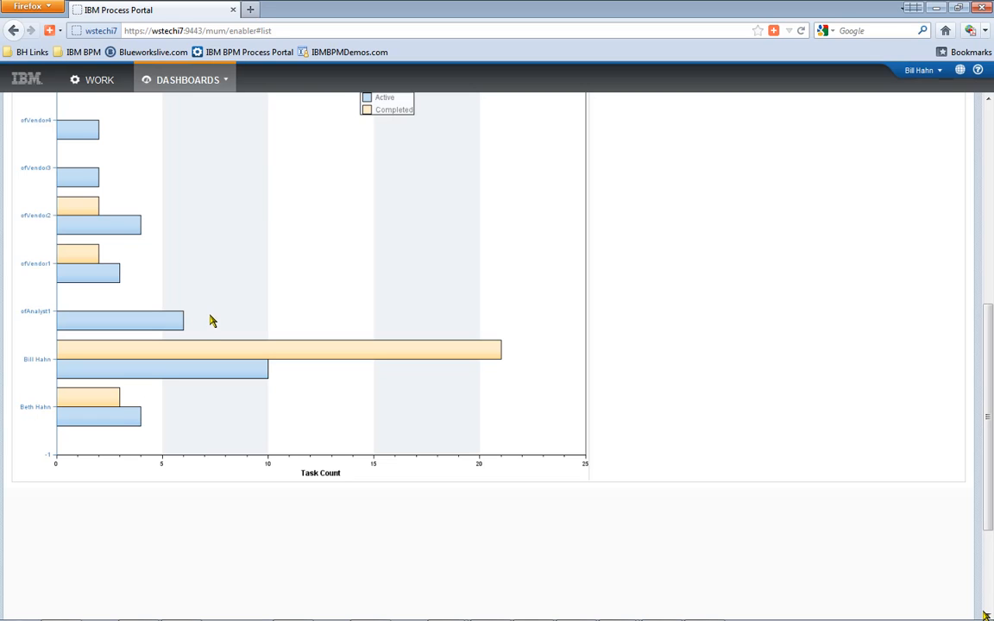
scroll(211, 318, up, 8)
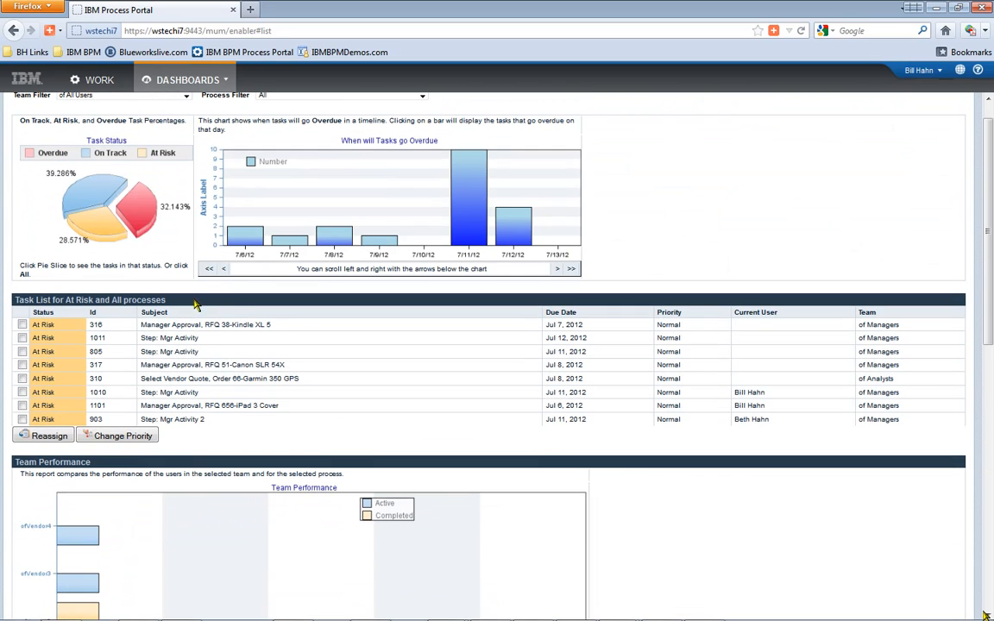
click(23, 392)
click(23, 405)
click(23, 420)
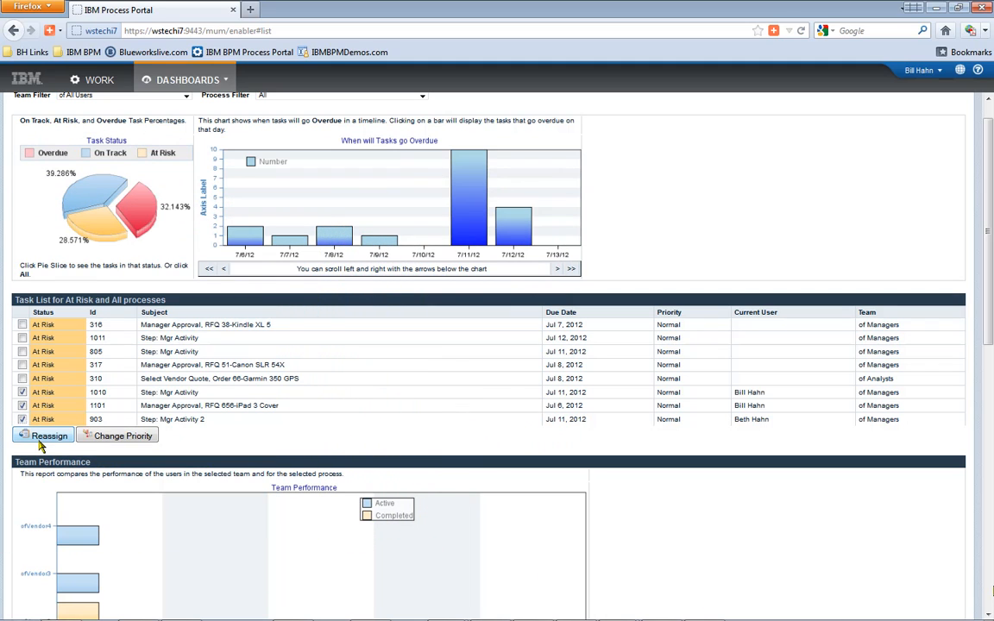
scroll(158, 270, up, 1)
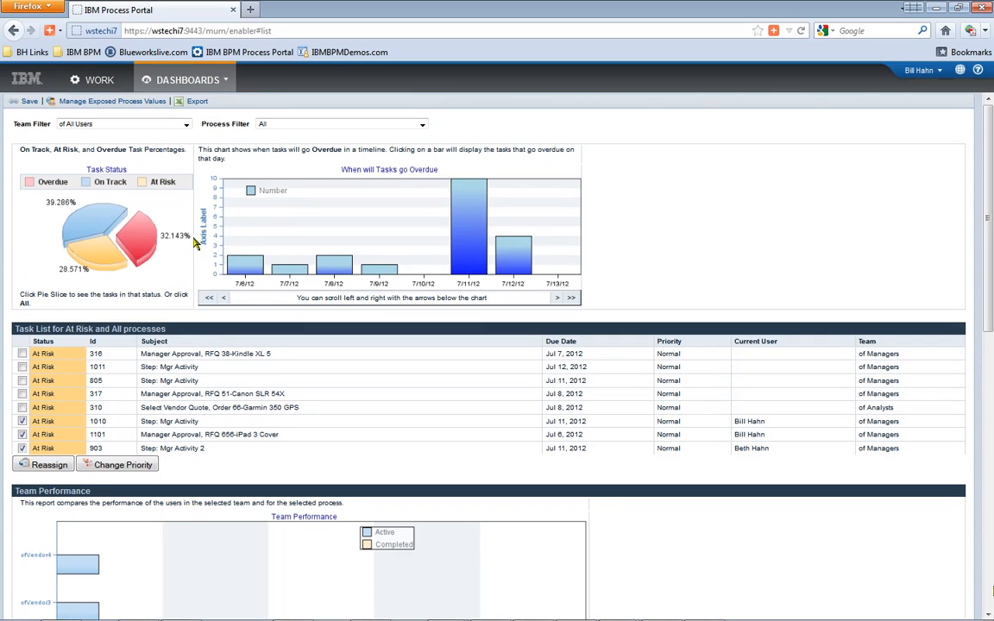
- Show Order Fulfillment's instance trend by weeks on the Process Performance dashboard
click(194, 84)
click(208, 121)
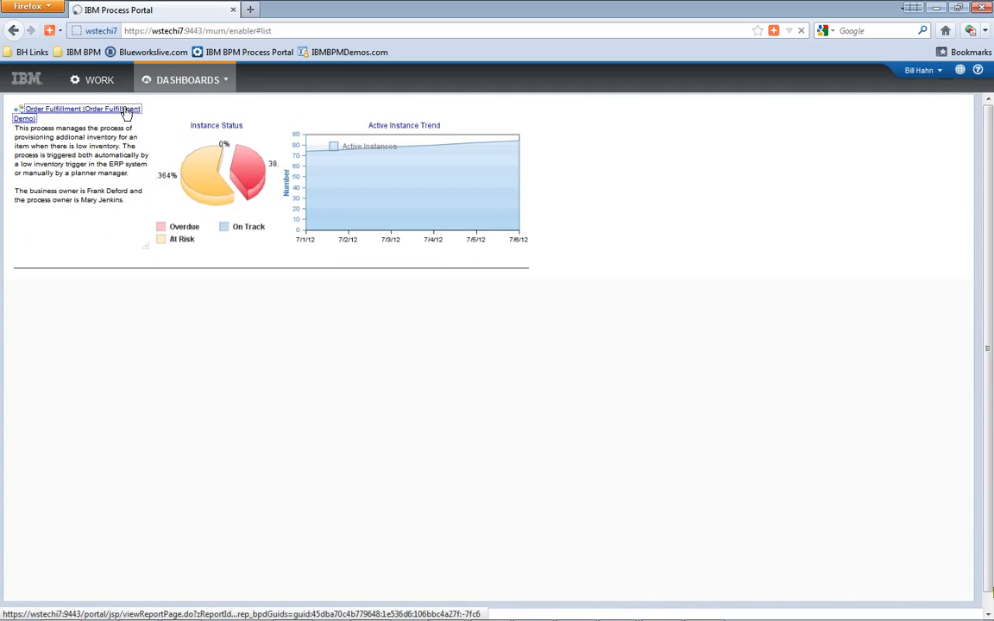
click(127, 111)
click(326, 298)
click(336, 315)
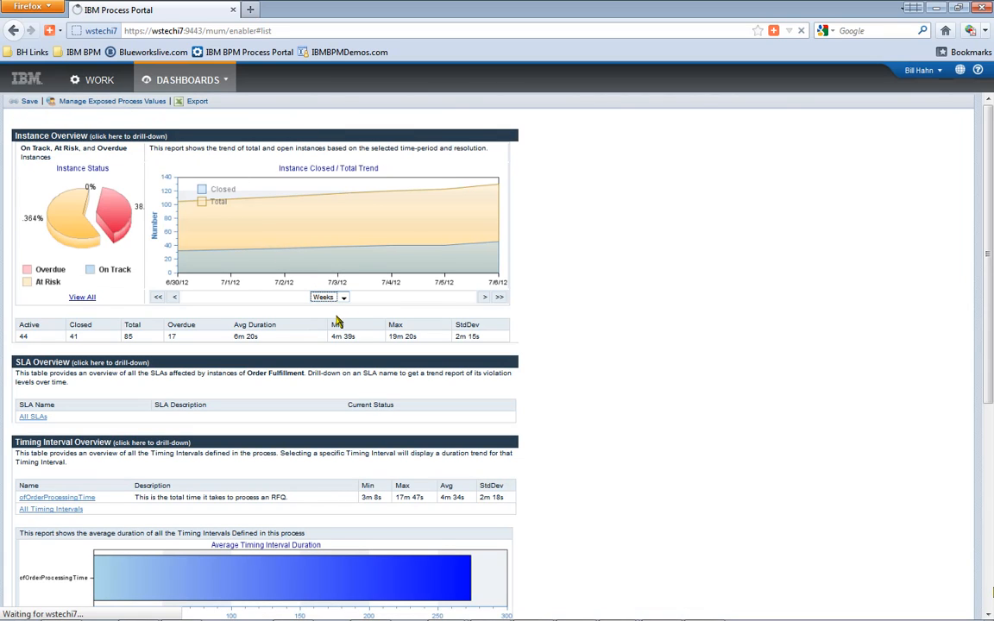
- List overdue and at-risk Manager Approval tasks, then open Vendor Quote Performance
scroll(317, 321, down, 5)
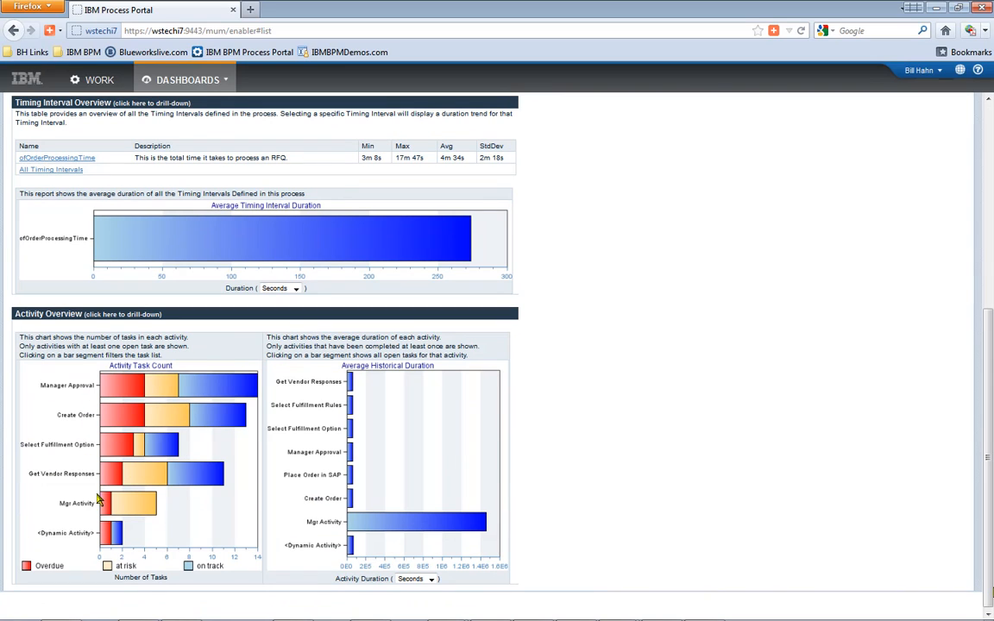
mouse_move(124, 388)
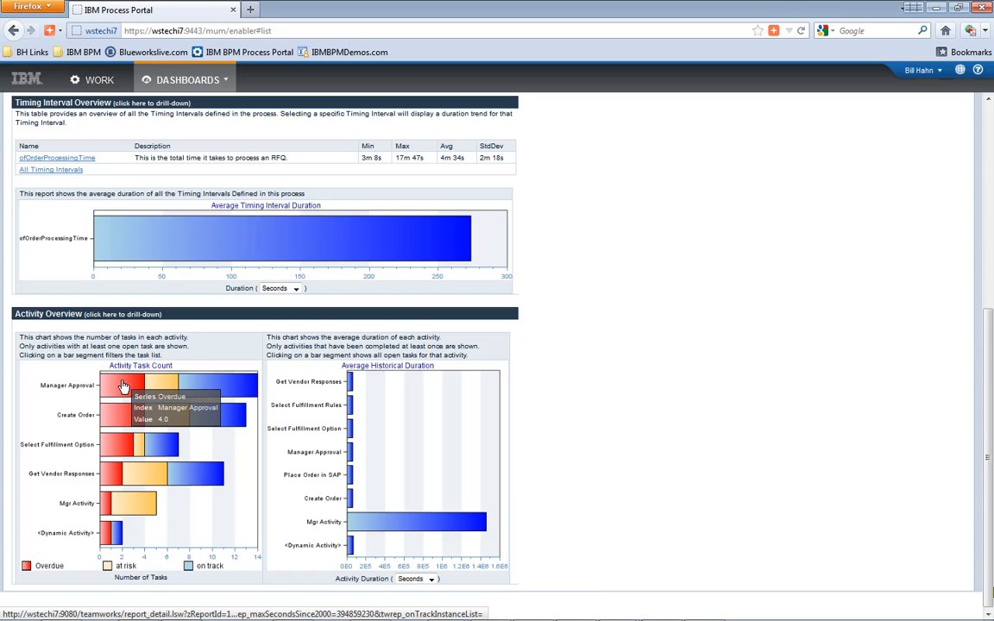
click(123, 388)
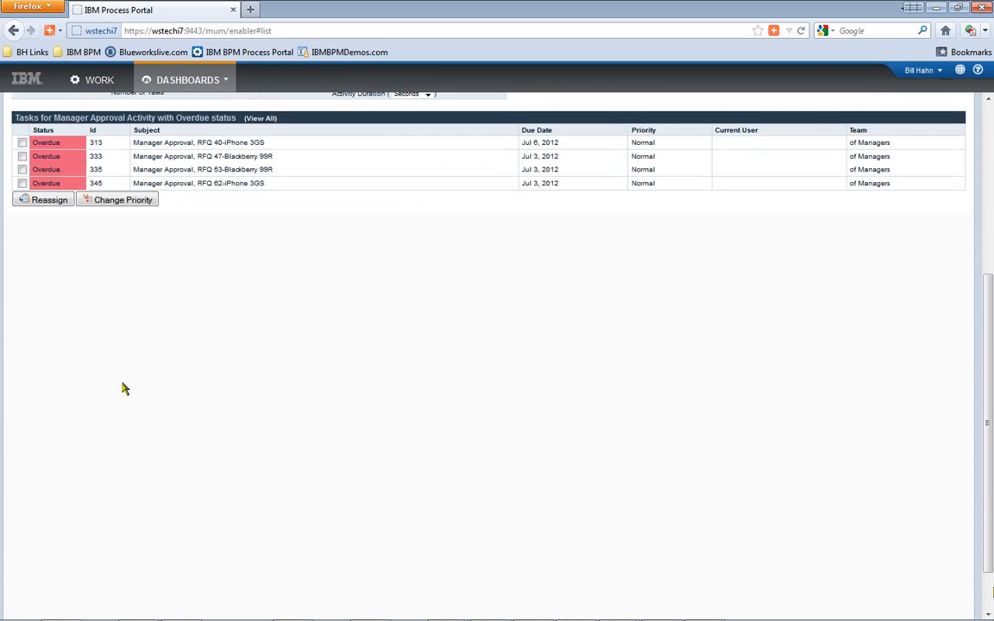
click(163, 183)
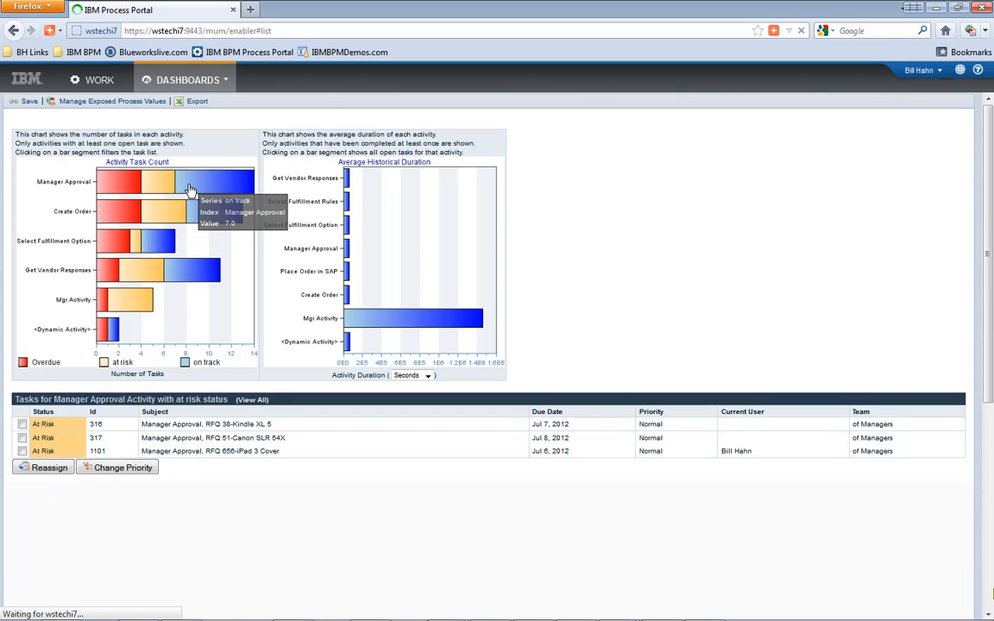
click(179, 79)
click(198, 148)
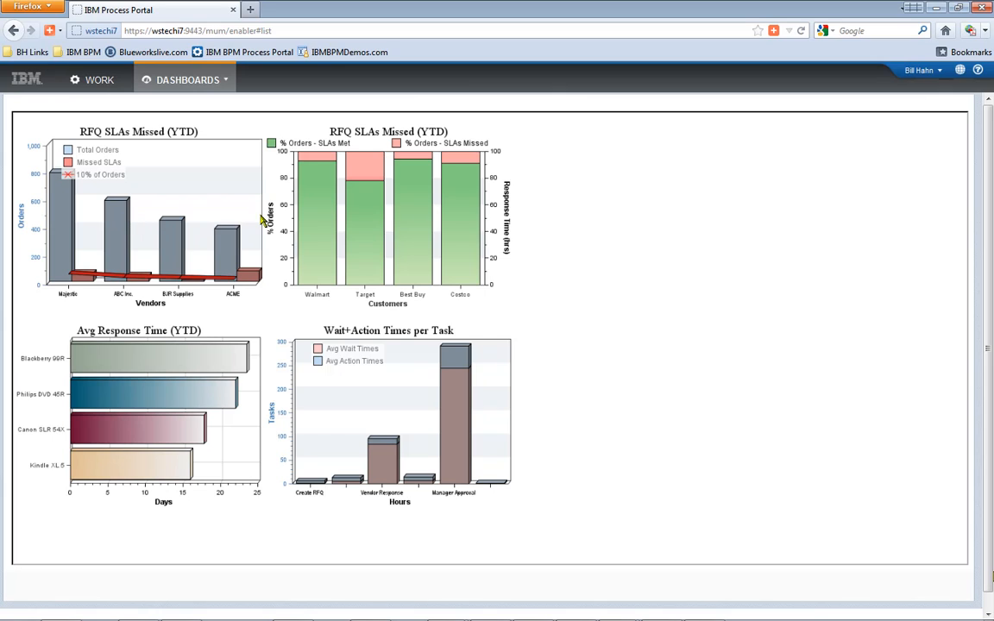
mouse_move(327, 259)
mouse_move(321, 237)
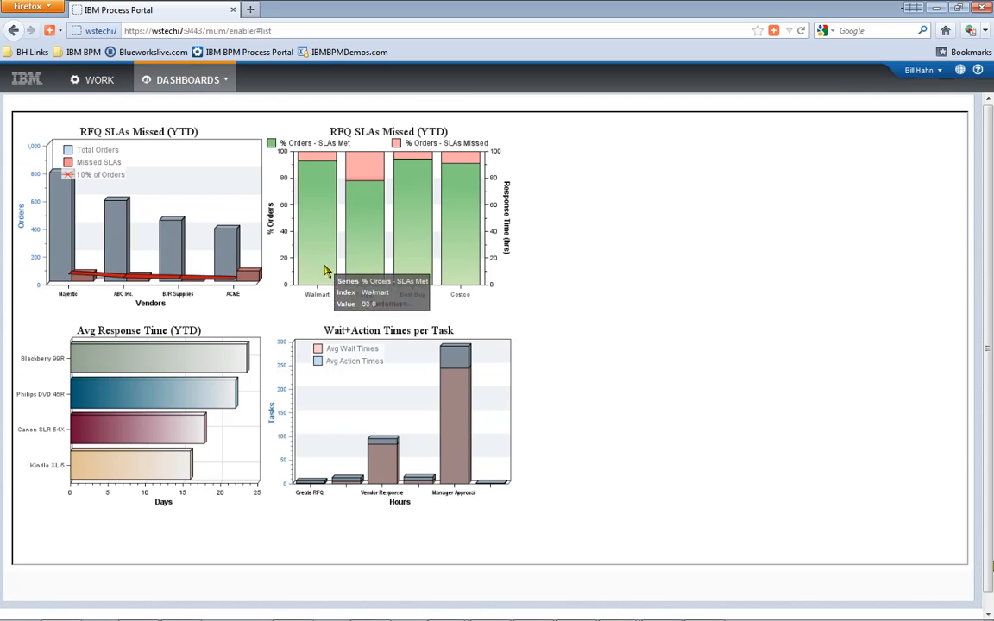
mouse_move(459, 446)
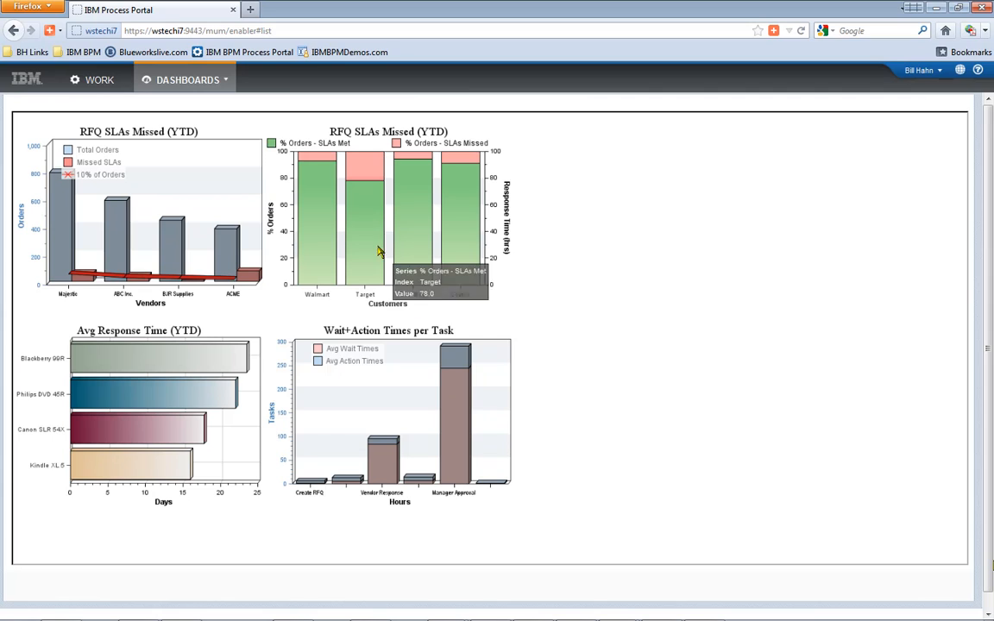
mouse_move(322, 179)
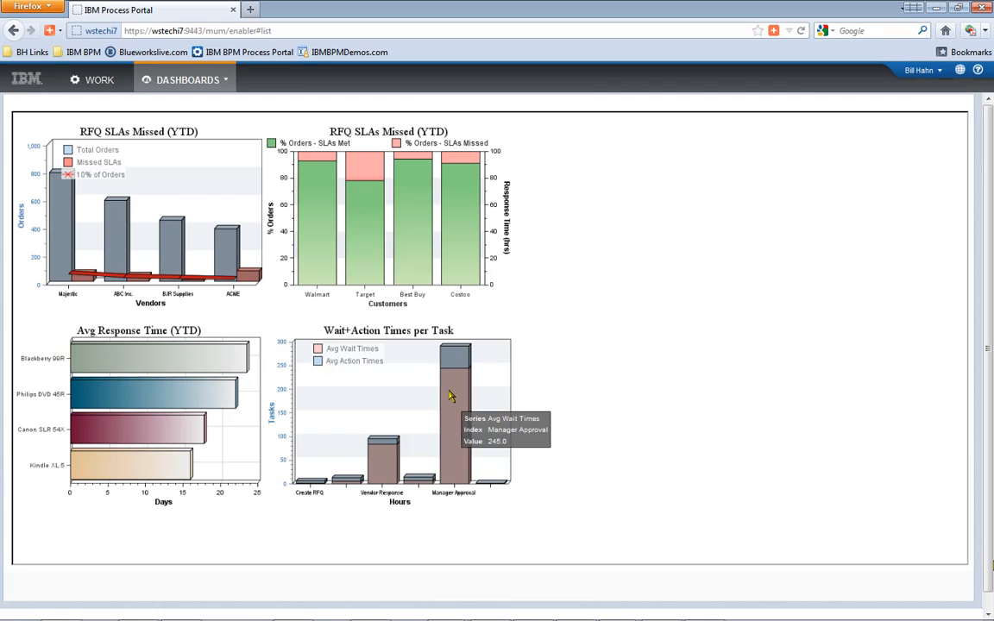
- Start a new ad hoc report based on the Order Fulfillment process
click(186, 82)
click(205, 179)
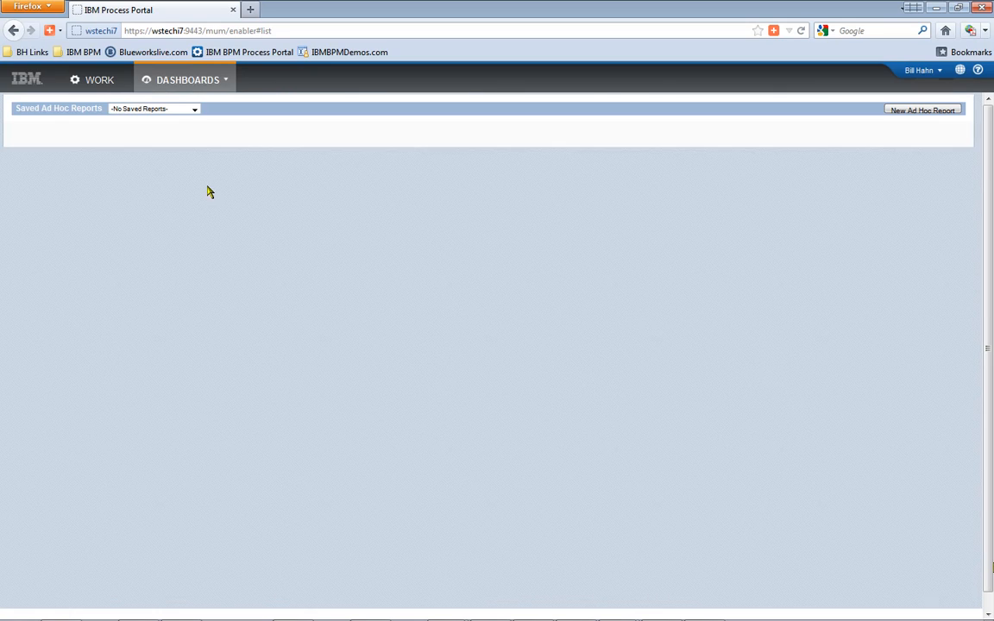
click(884, 111)
click(179, 112)
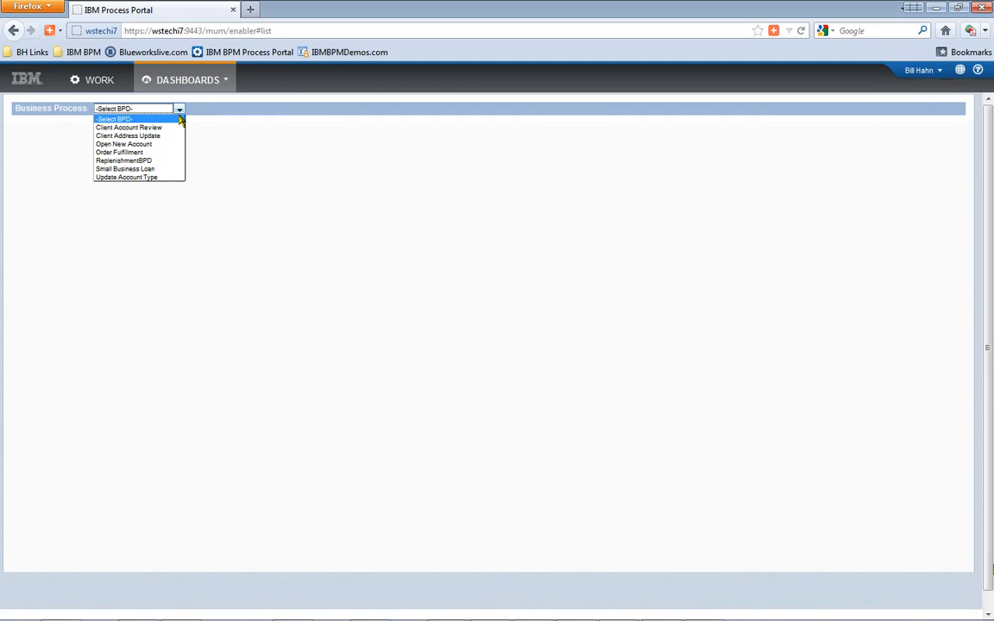
click(152, 151)
- Plot auto-tracked customer on the x-axis and auto-tracked totalQty on the y-axis
click(146, 149)
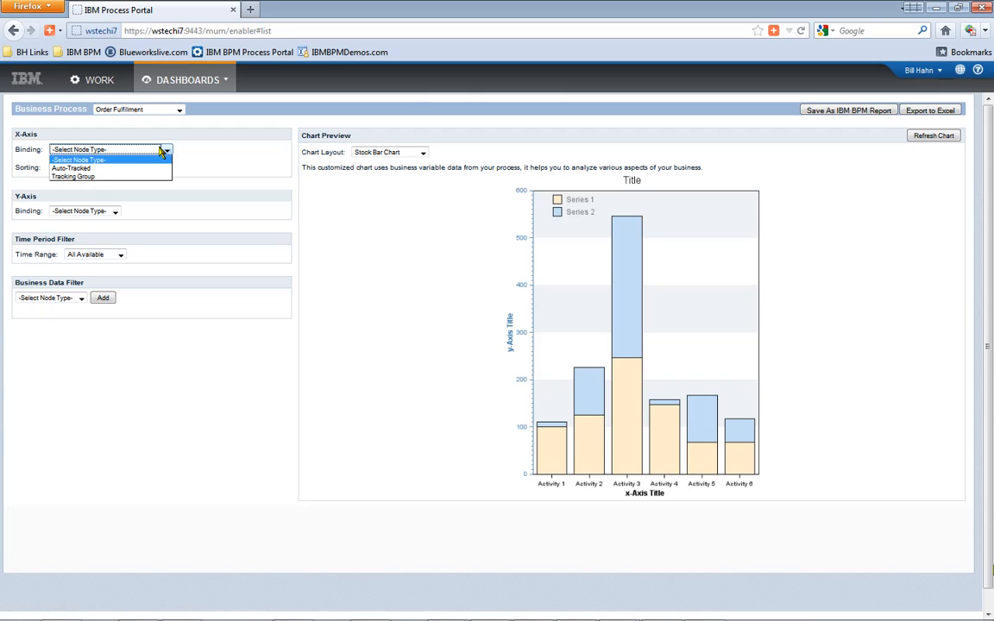
click(150, 169)
click(220, 150)
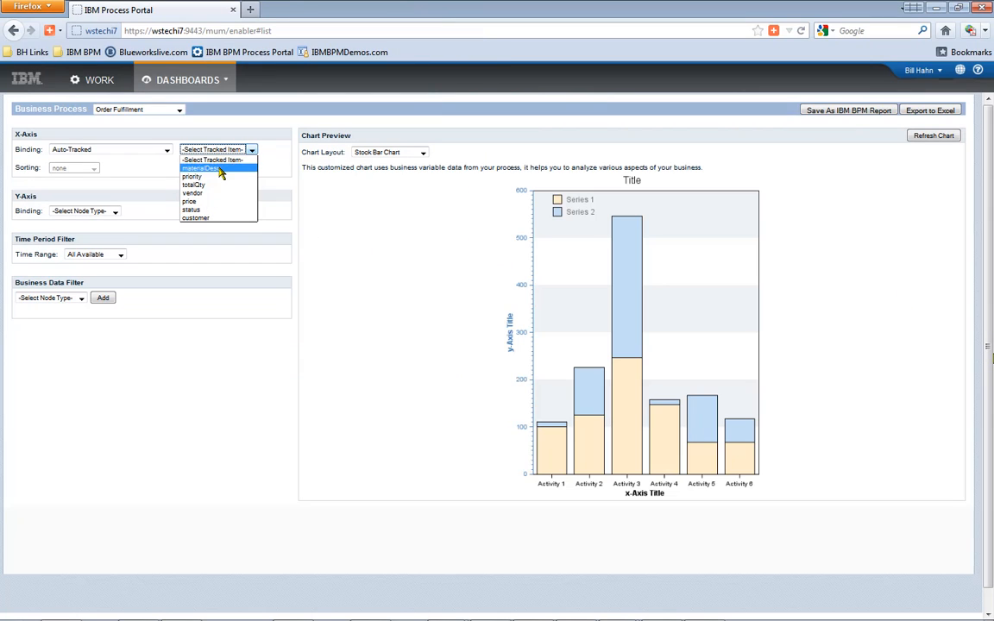
click(216, 217)
click(113, 213)
click(103, 223)
click(199, 212)
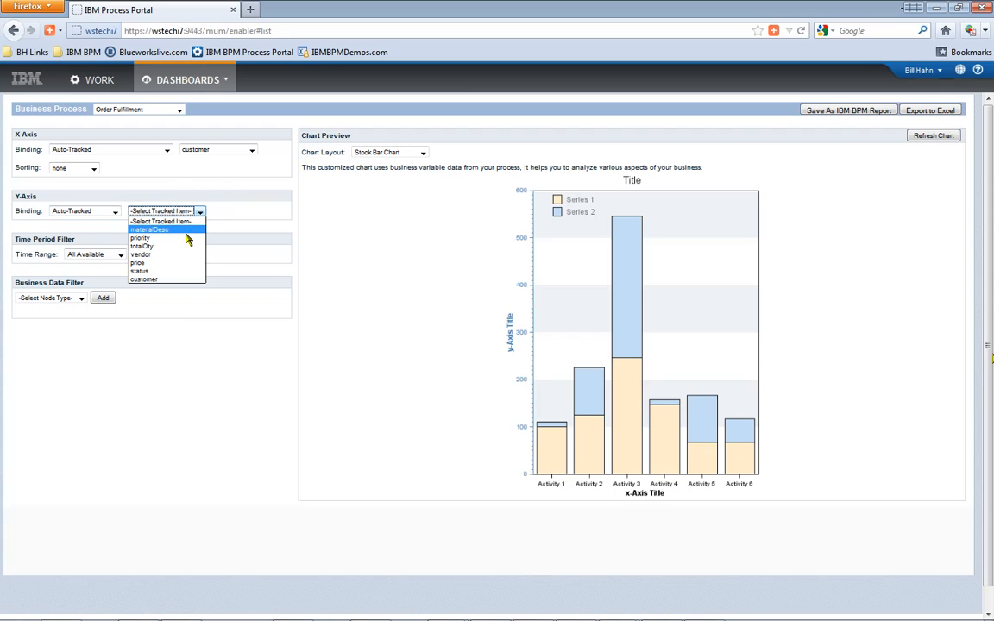
click(183, 246)
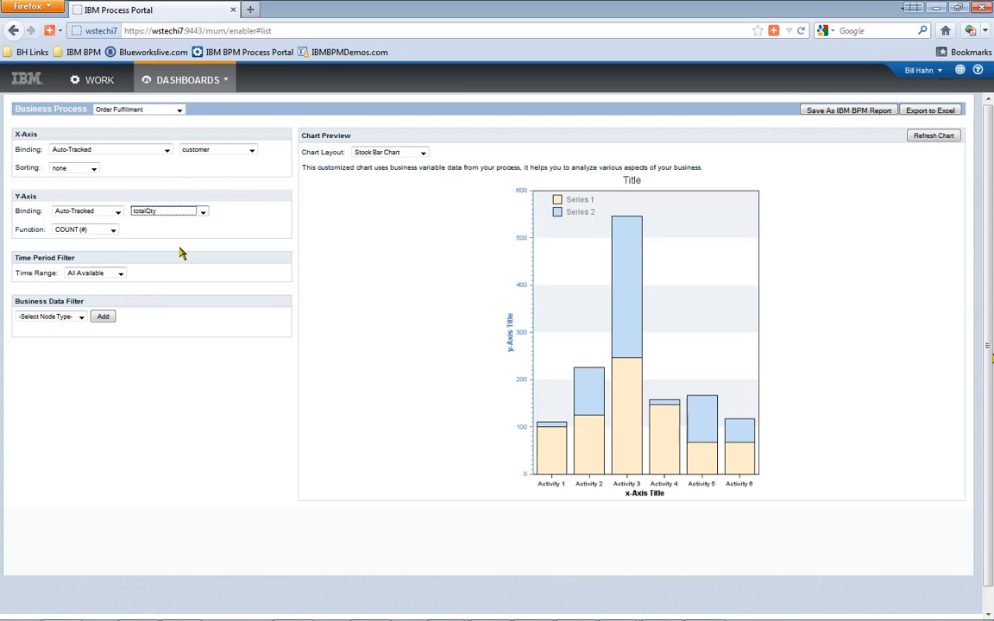
- Render the chart as a Multi Color bar chart, then return to Vendor Quote Performance
click(406, 151)
click(408, 196)
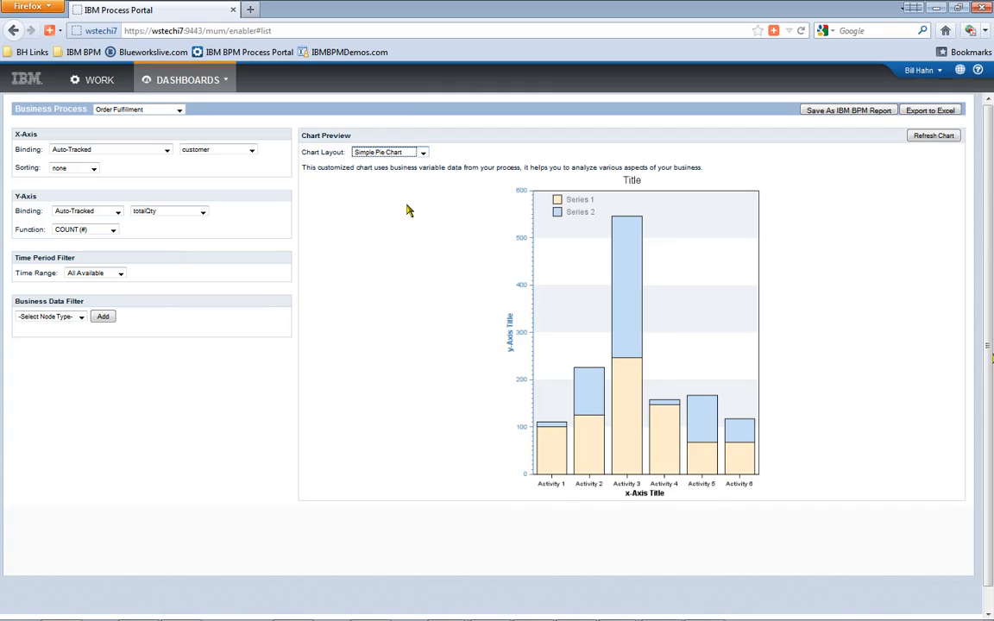
click(412, 153)
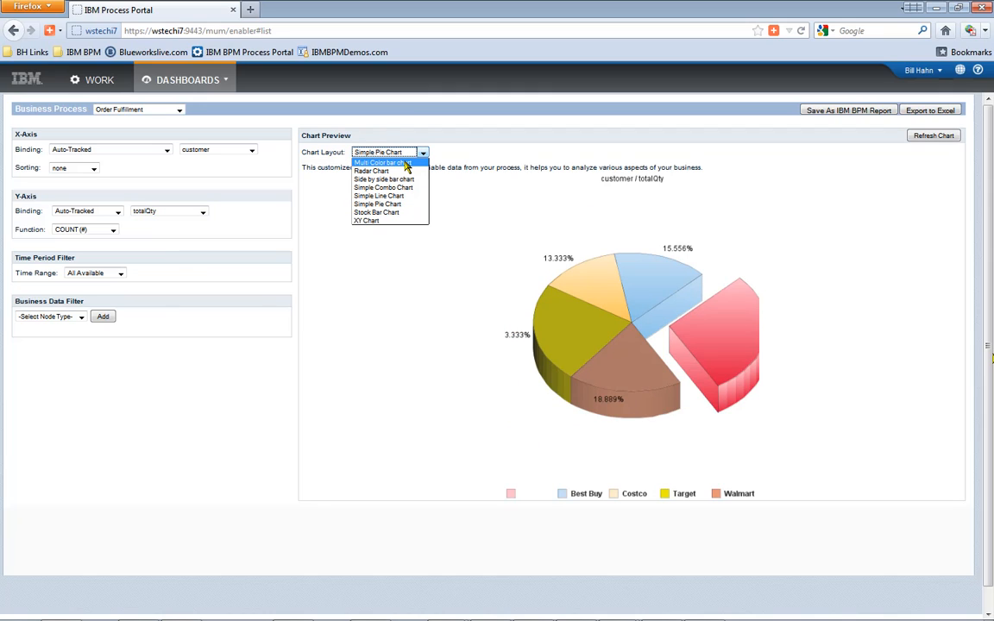
click(404, 163)
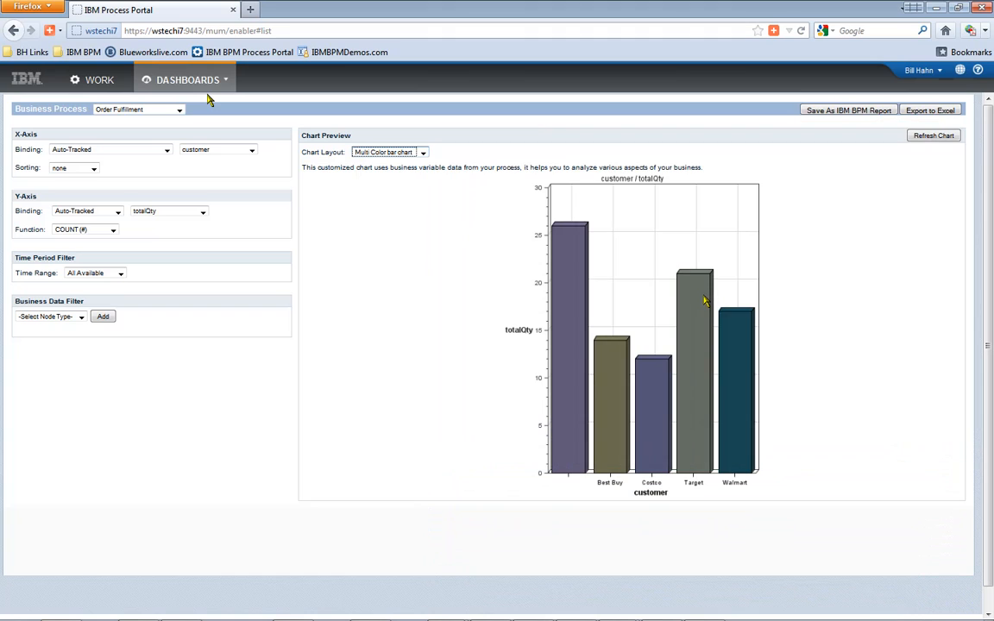
click(186, 86)
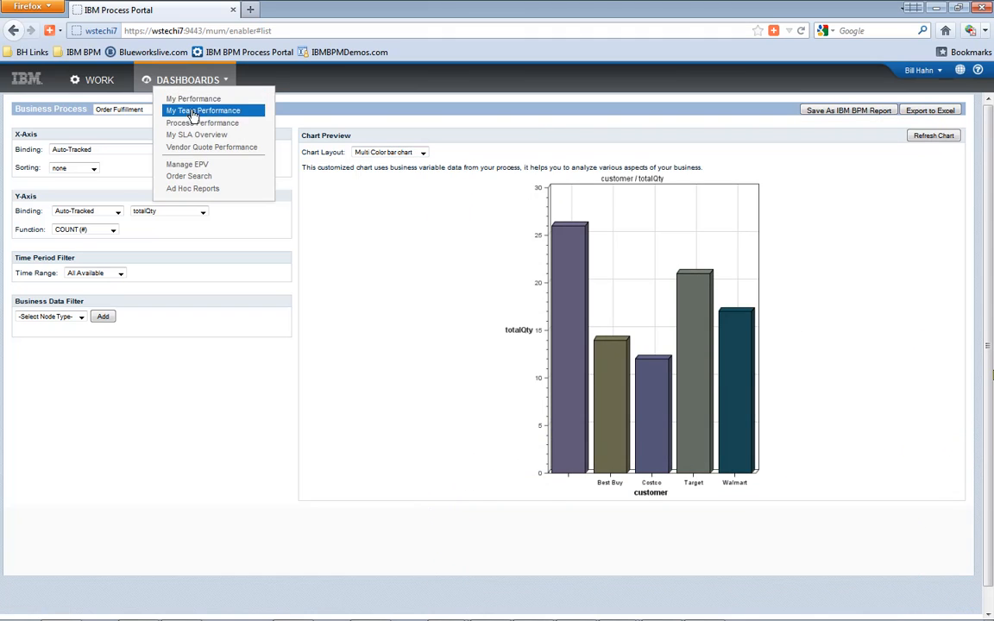
click(203, 147)
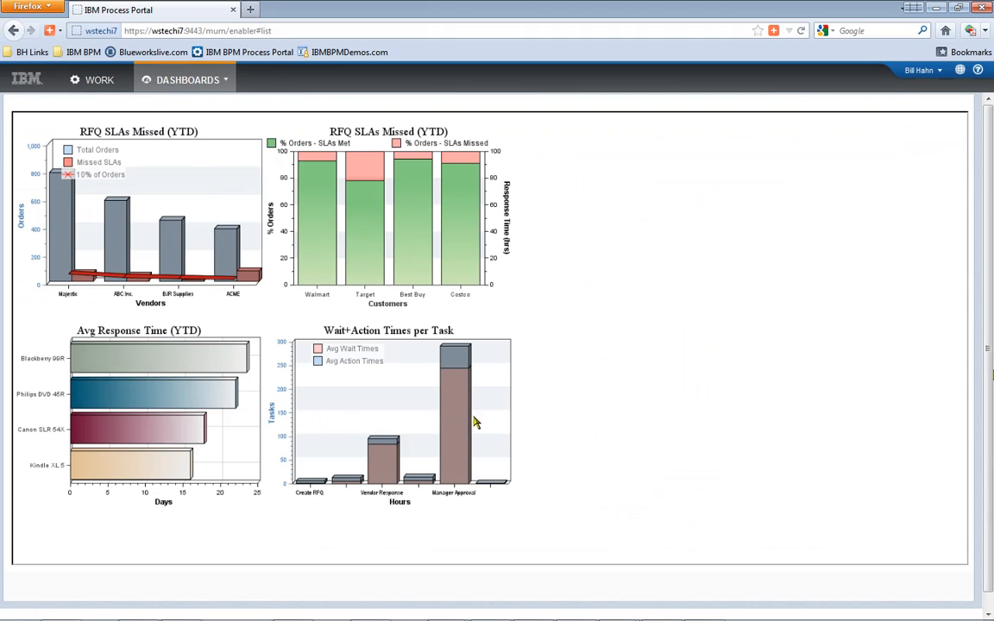